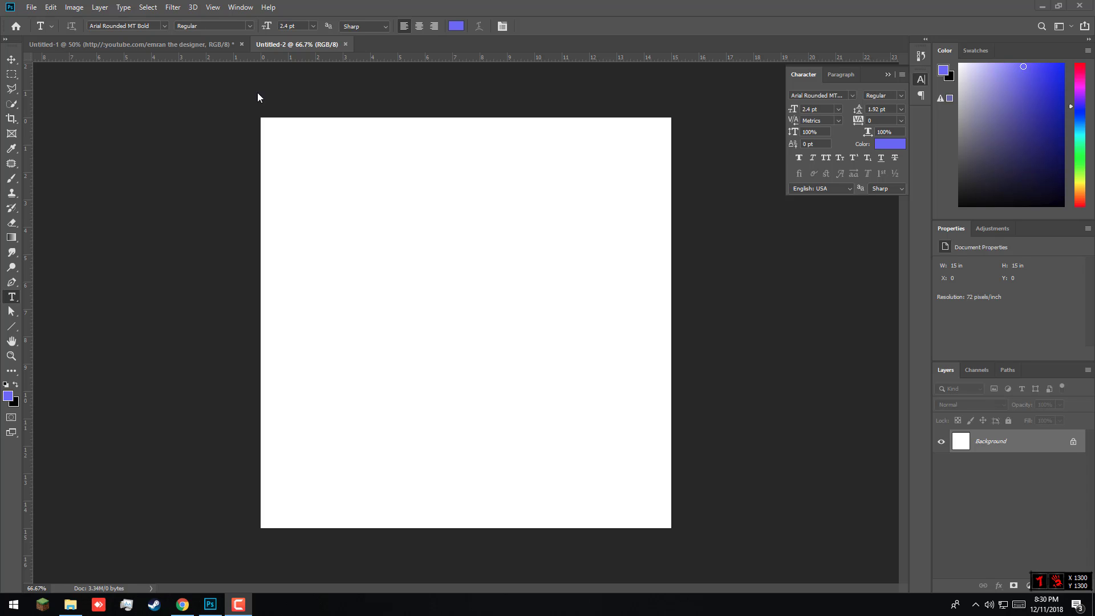
- Inspect the finished neon 'Emran The Designer' logo on the banner, then return to the blank square document
{"action": "left_click", "coordinate": [163, 44]}
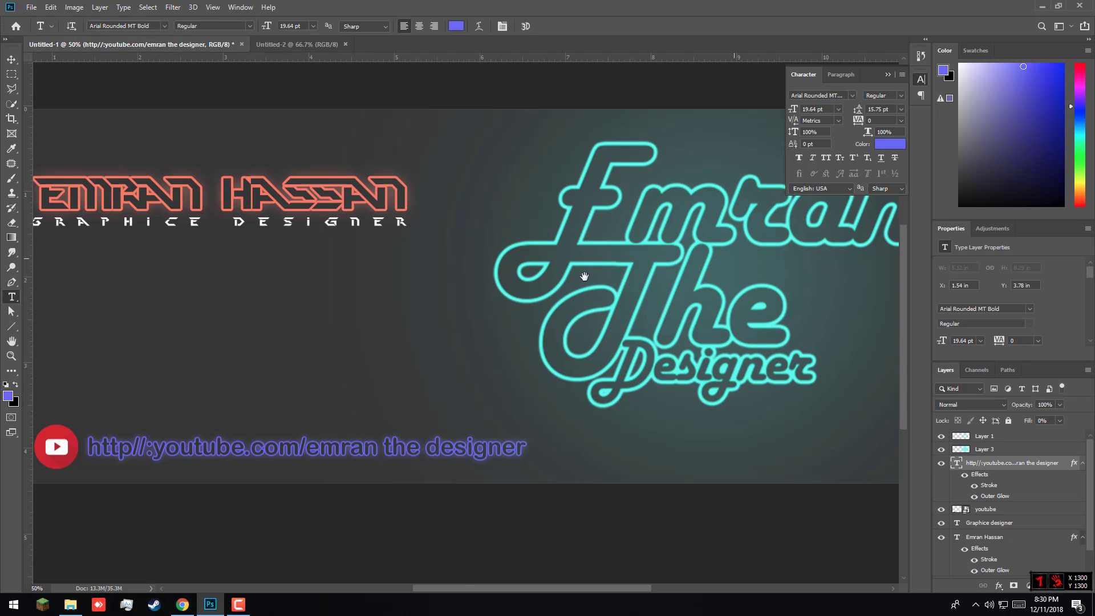
{"action": "left_click_drag", "start_coordinate": [584, 276], "coordinate": [468, 280]}
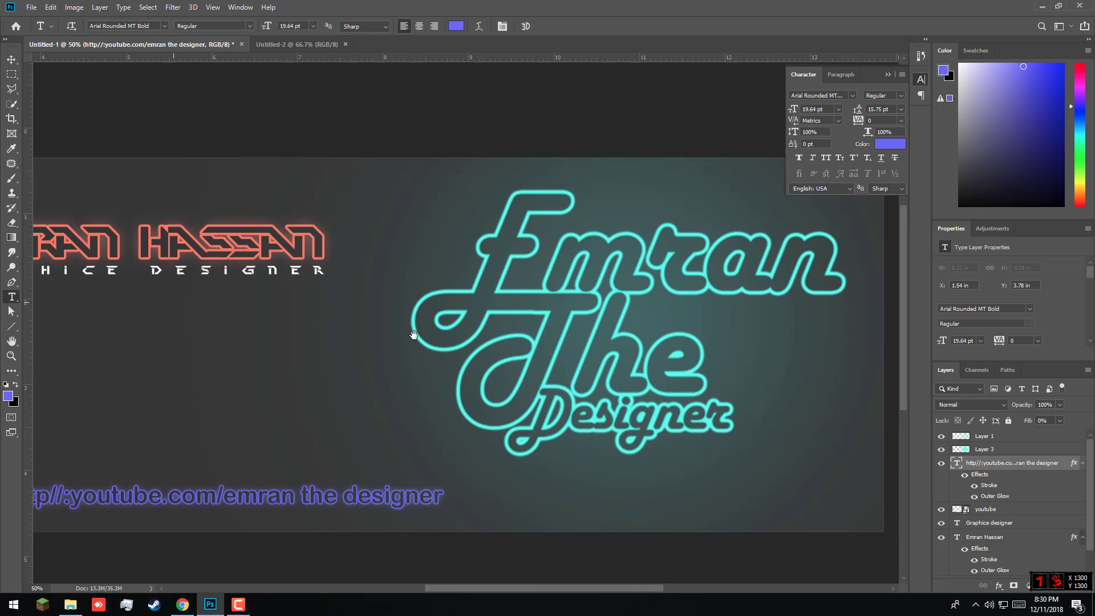
{"action": "left_click_drag", "start_coordinate": [173, 303], "coordinate": [496, 331]}
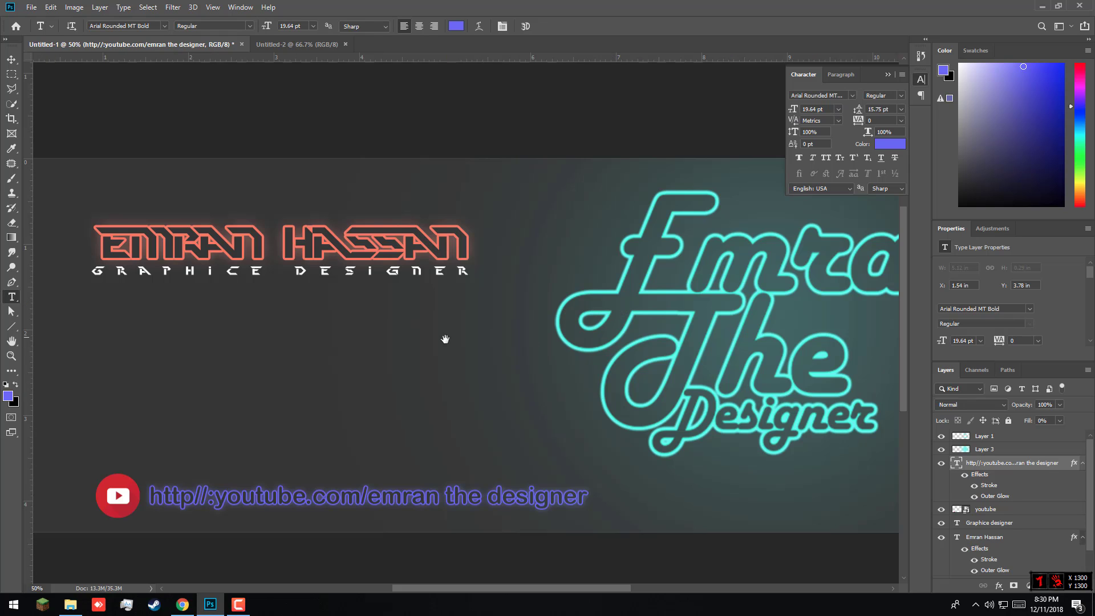
{"action": "left_click_drag", "start_coordinate": [404, 317], "coordinate": [497, 339]}
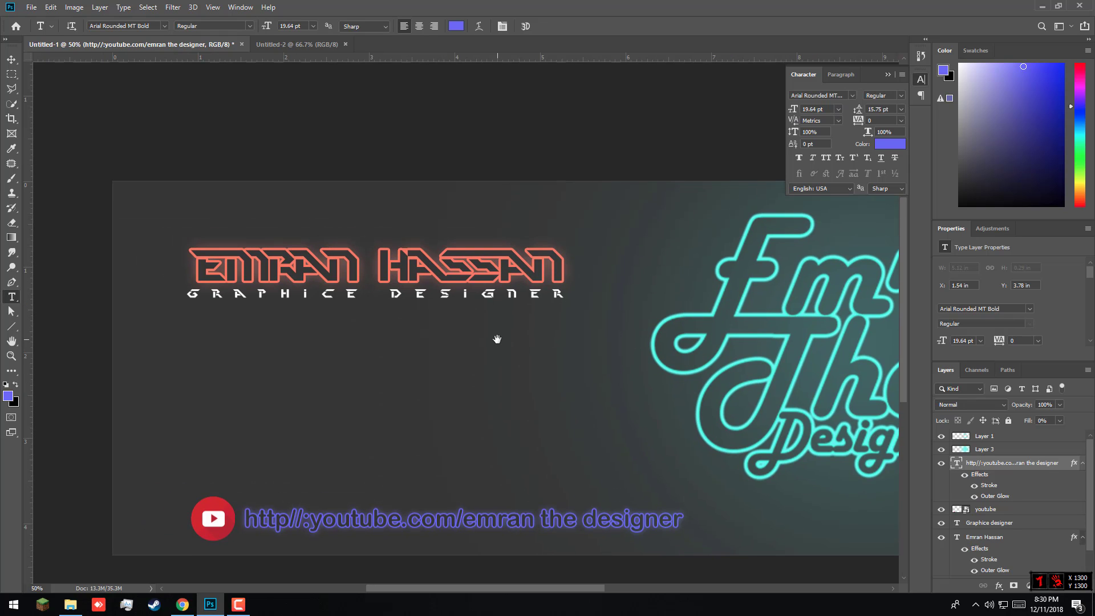
{"action": "left_click_drag", "start_coordinate": [497, 339], "coordinate": [399, 330]}
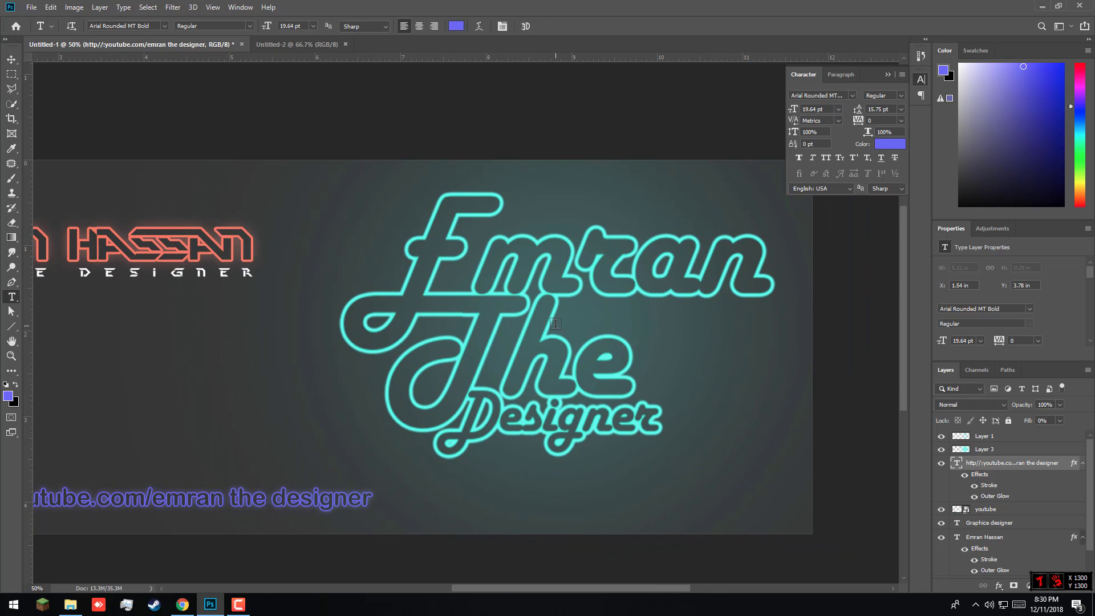
{"action": "left_click", "coordinate": [303, 45]}
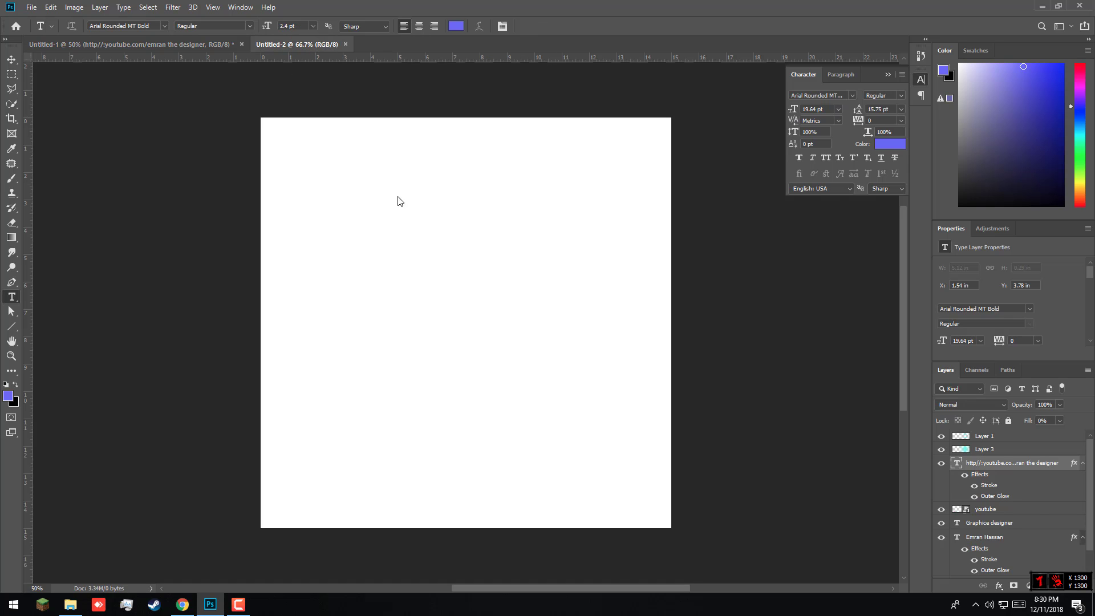
- Browse to WORKS (G:) > YOUTUBE ALL FILE and select the Untitled-1 logo image
{"action": "left_click", "coordinate": [70, 604]}
{"action": "left_click", "coordinate": [55, 431]}
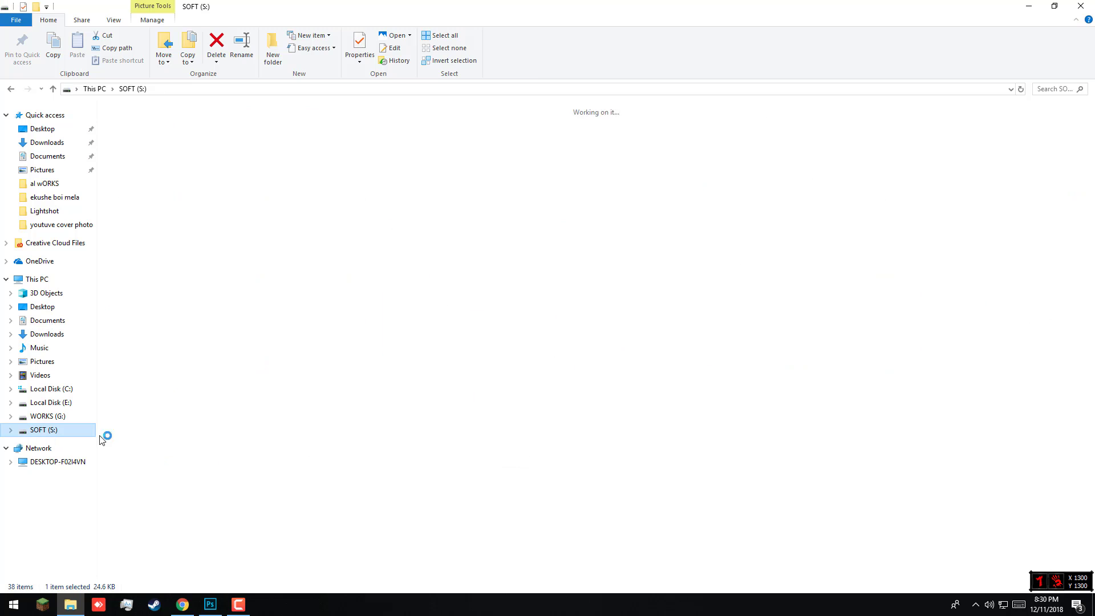
{"action": "left_click", "coordinate": [58, 418]}
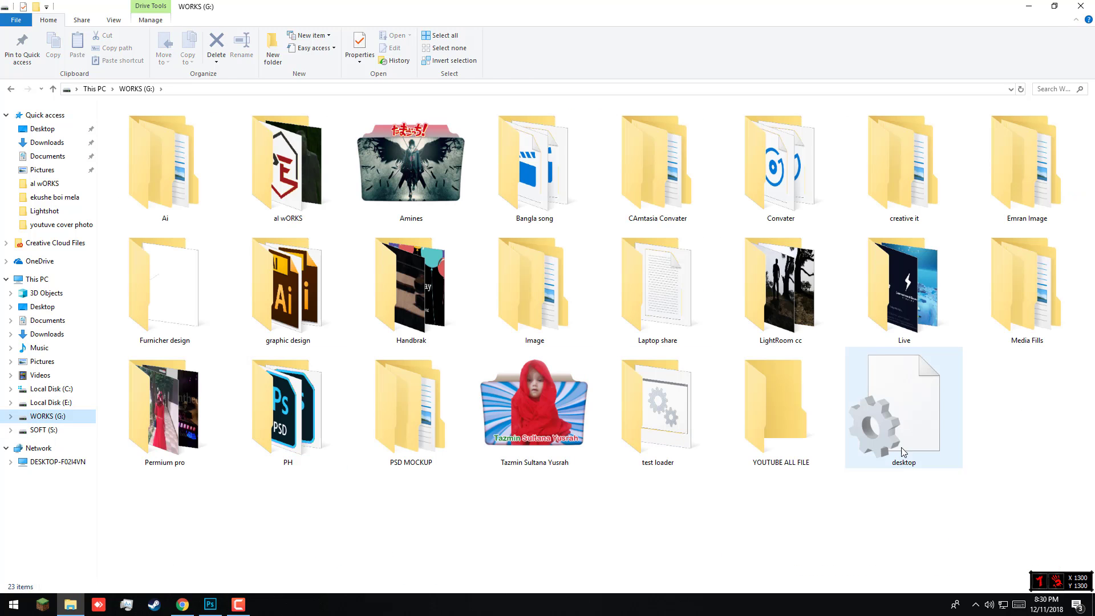
{"action": "double_click", "coordinate": [771, 426]}
{"action": "scroll", "coordinate": [704, 476], "scroll_direction": "down", "scroll_amount": 3}
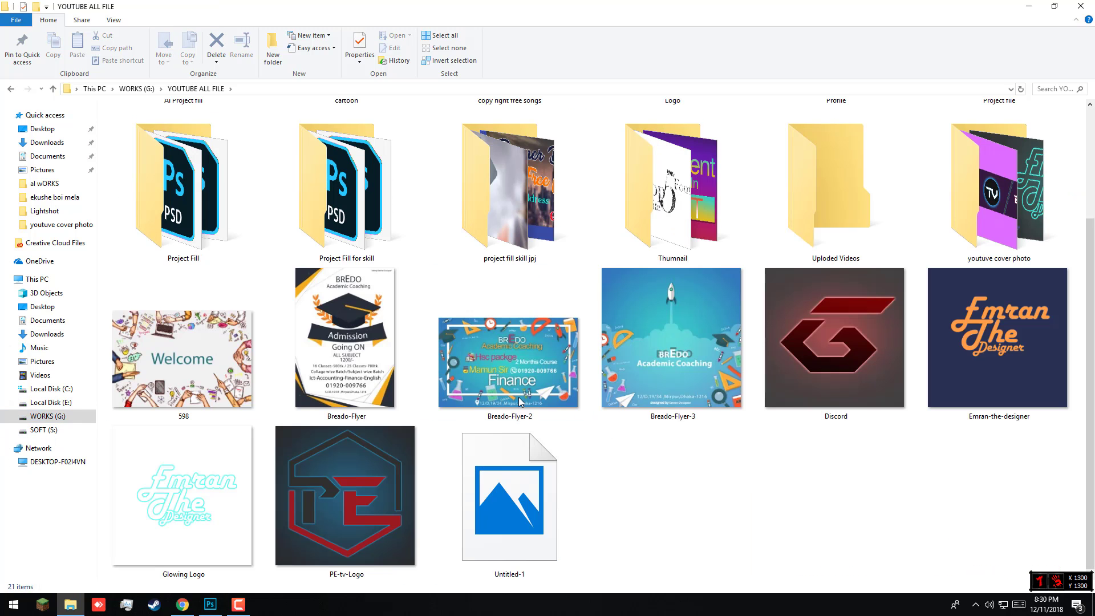
{"action": "left_click", "coordinate": [529, 518]}
- Drop Untitled-1 onto the square canvas, commit it, and rasterize the Untitled-1 layer
{"action": "mouse_move", "coordinate": [528, 518]}
{"action": "left_mouse_down"}
{"action": "mouse_move", "coordinate": [237, 563]}
{"action": "mouse_move", "coordinate": [428, 350]}
{"action": "left_mouse_up"}
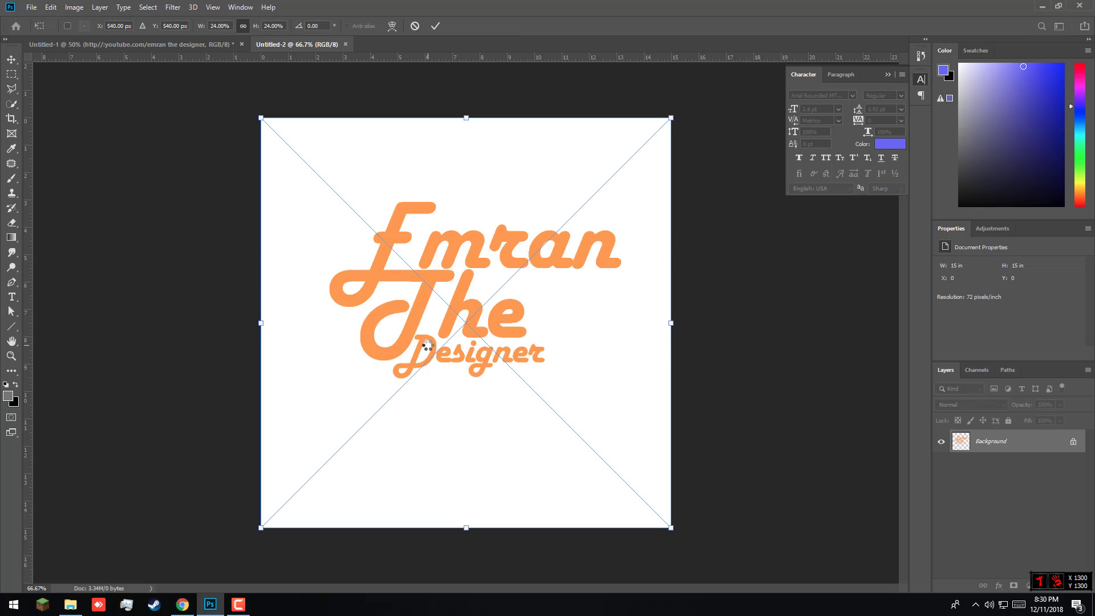
{"action": "left_click", "coordinate": [435, 26]}
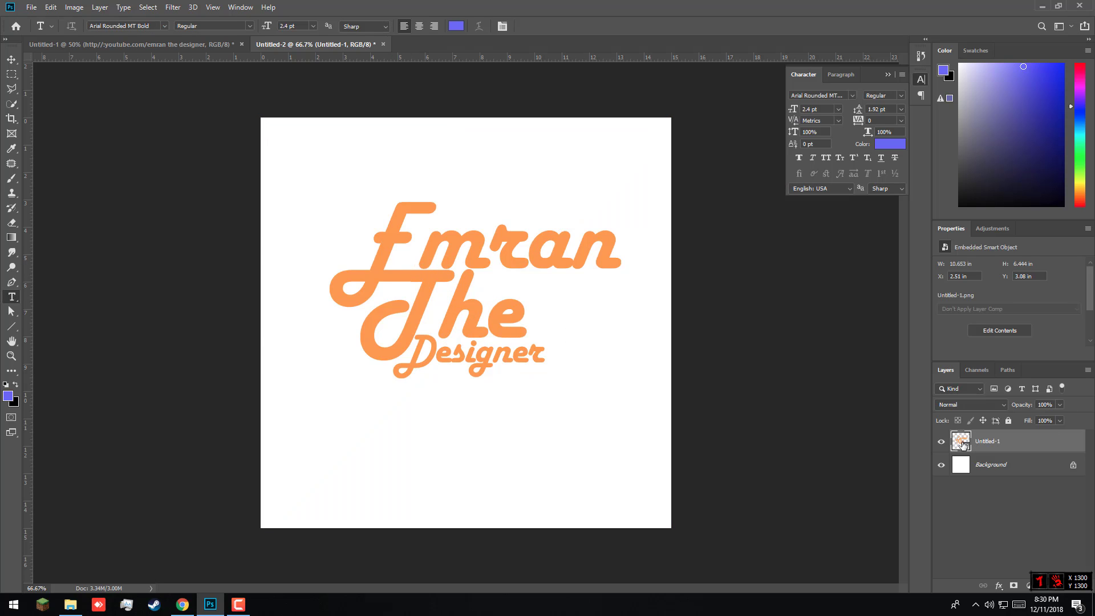
{"action": "right_click", "coordinate": [995, 445]}
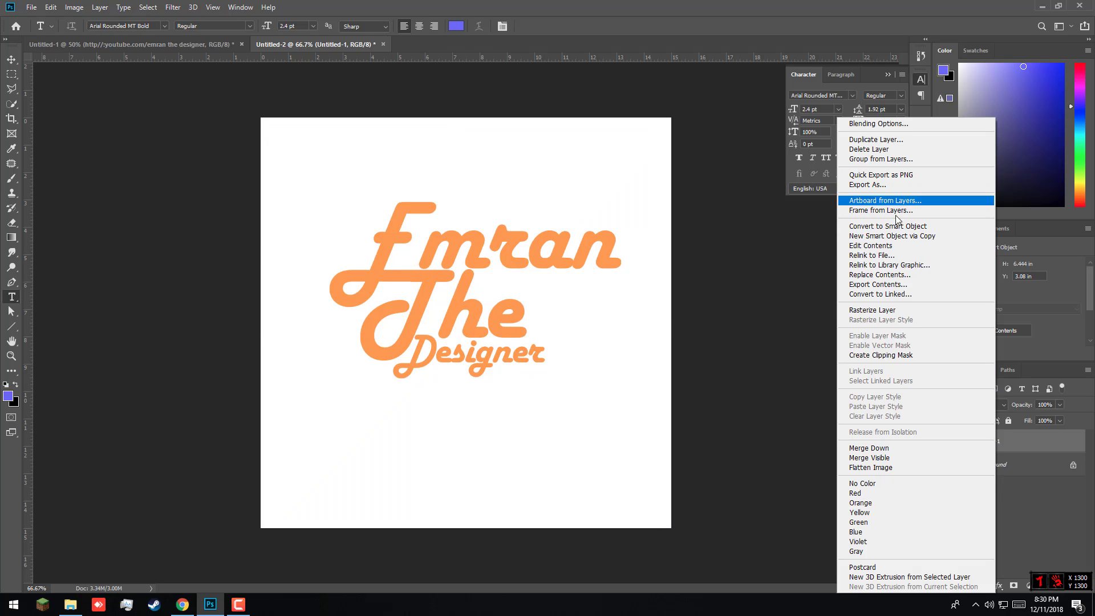
{"action": "left_click", "coordinate": [893, 310]}
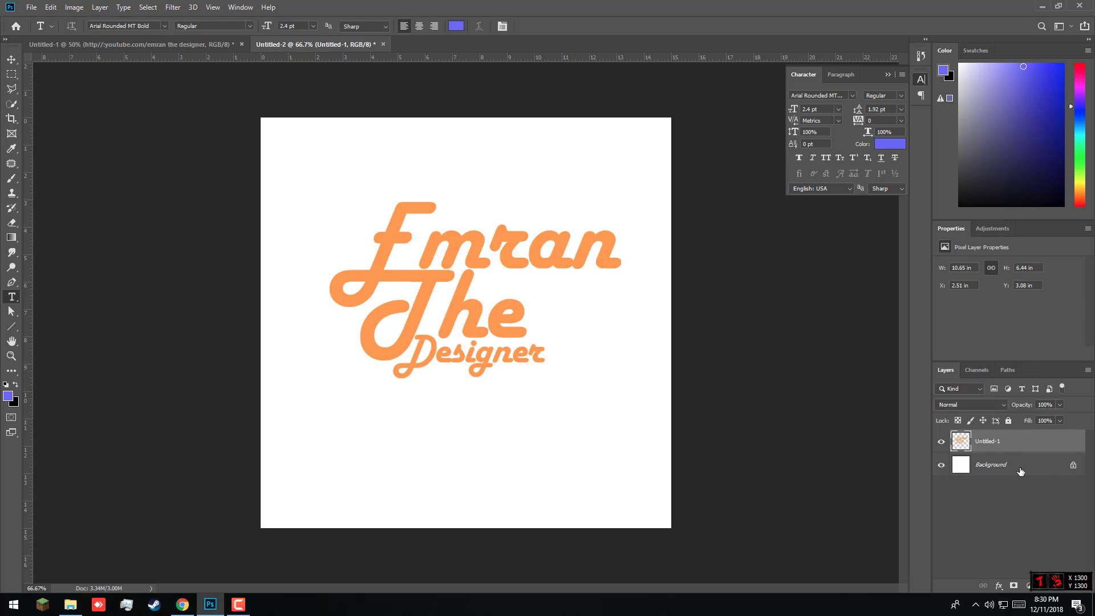
{"action": "right_click", "coordinate": [1063, 582]}
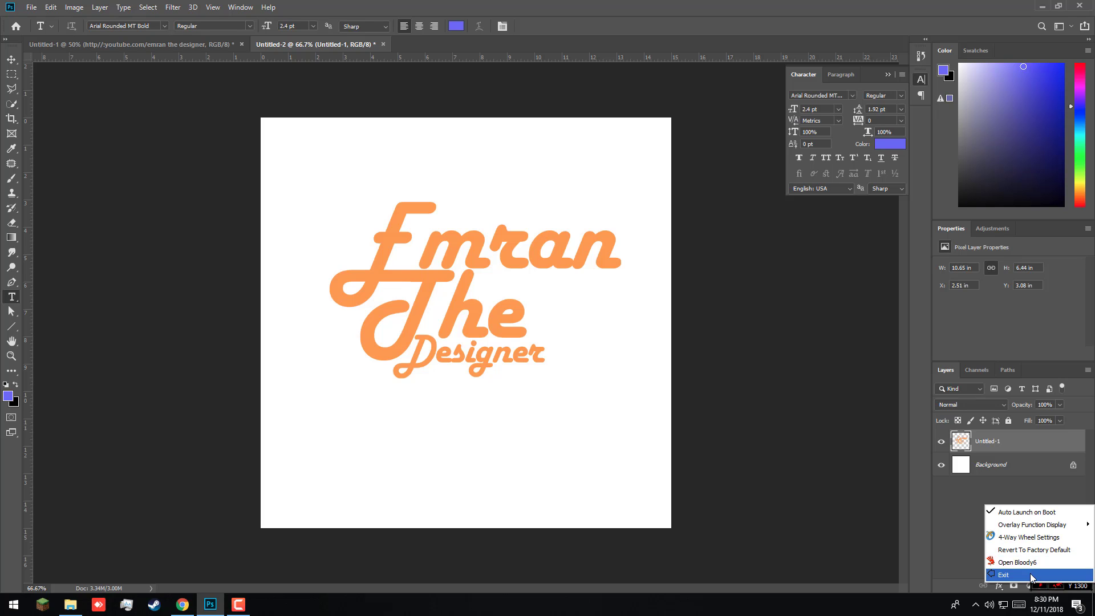
{"action": "left_click", "coordinate": [1026, 575]}
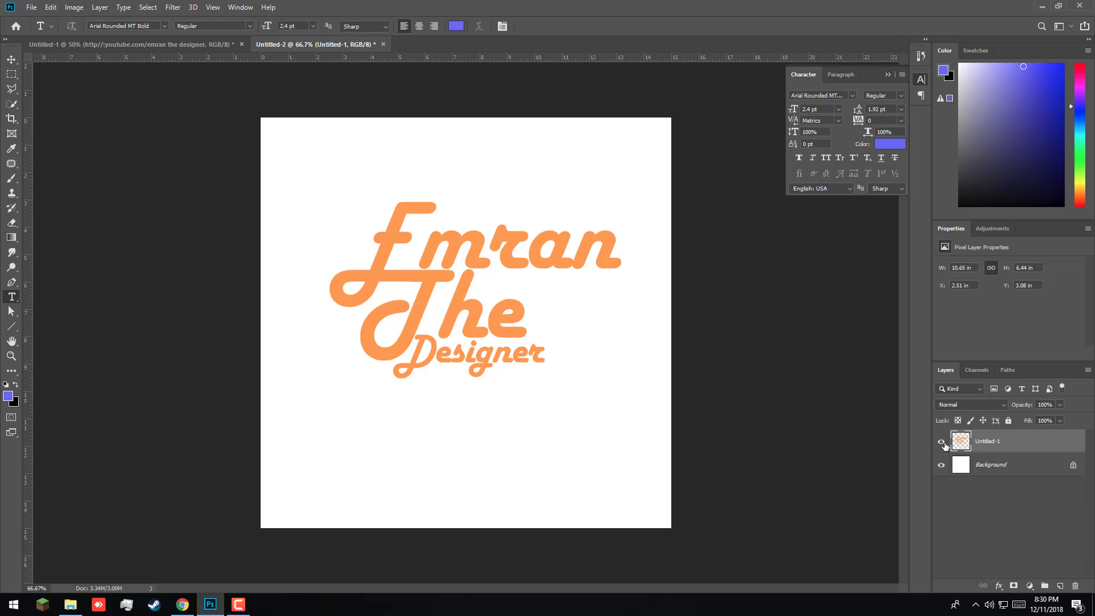
- Add a 6 px light cyan Stroke positioned outside to the Untitled-1 logo layer
{"action": "right_click", "coordinate": [987, 444]}
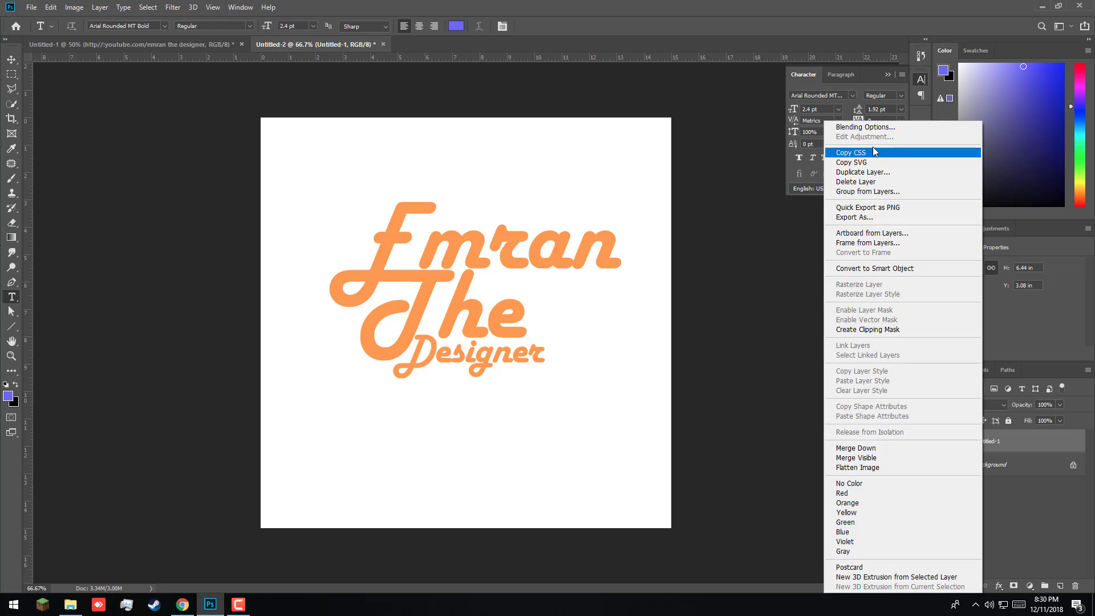
{"action": "left_click", "coordinate": [871, 129]}
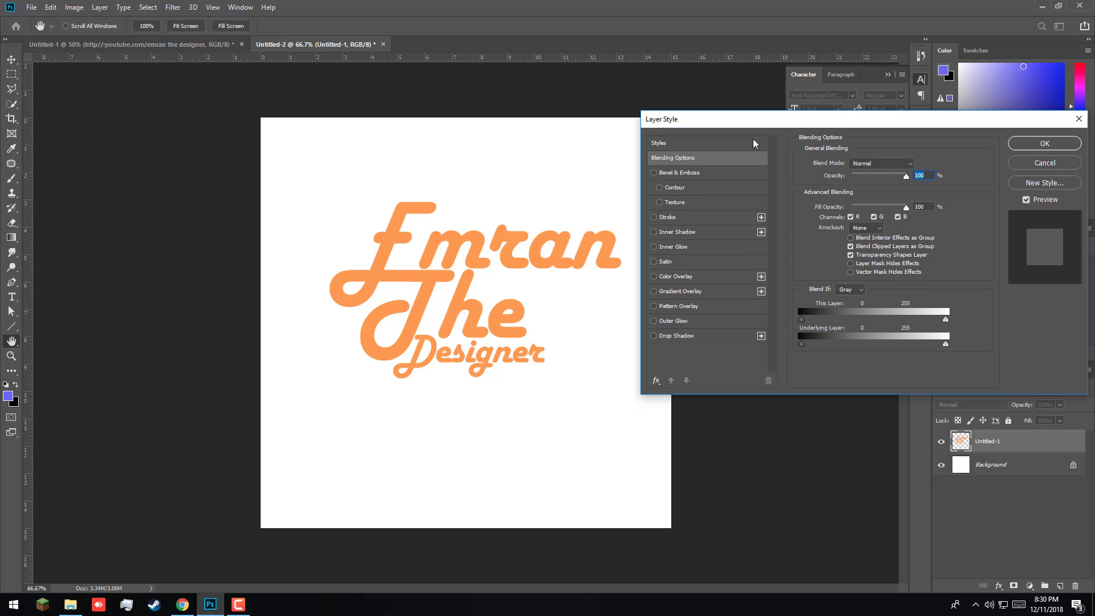
{"action": "left_click", "coordinate": [668, 218]}
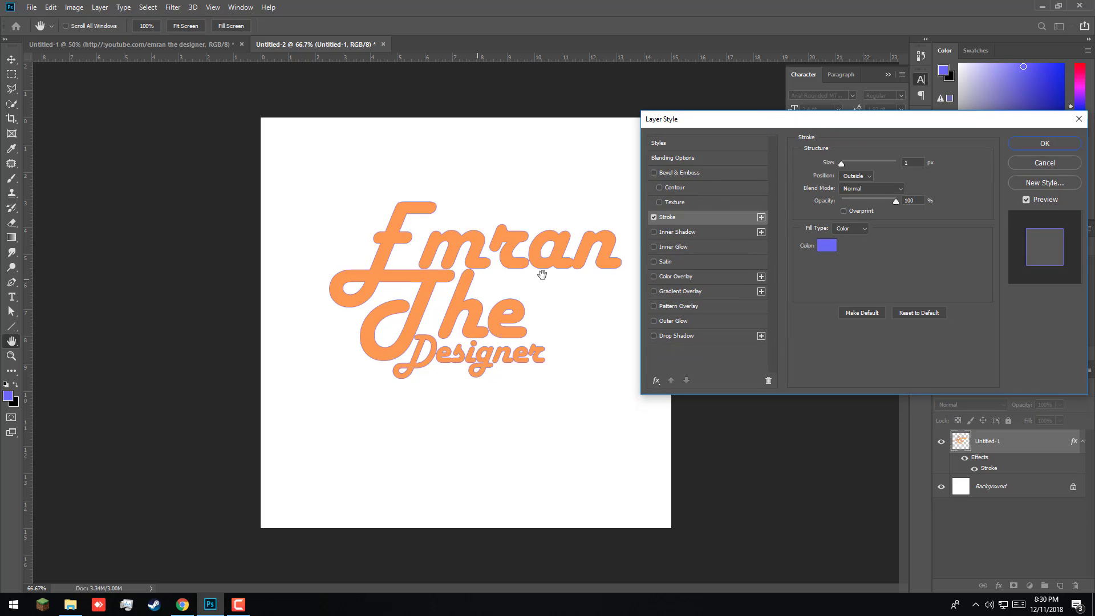
{"action": "left_click", "coordinate": [826, 246]}
{"action": "left_click_drag", "start_coordinate": [791, 361], "coordinate": [792, 367]}
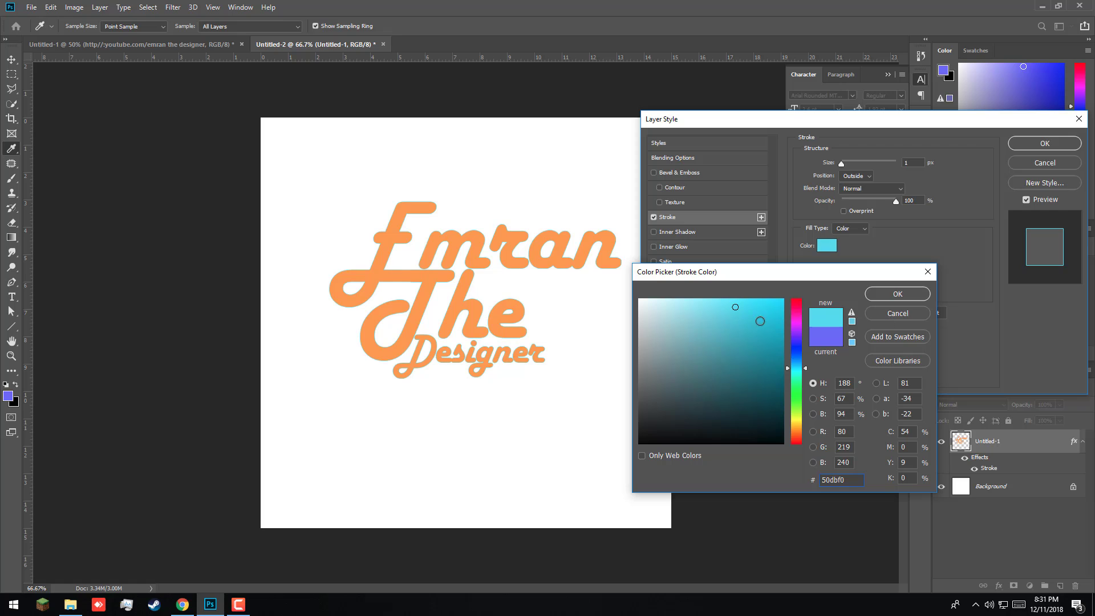
{"action": "left_click", "coordinate": [727, 302]}
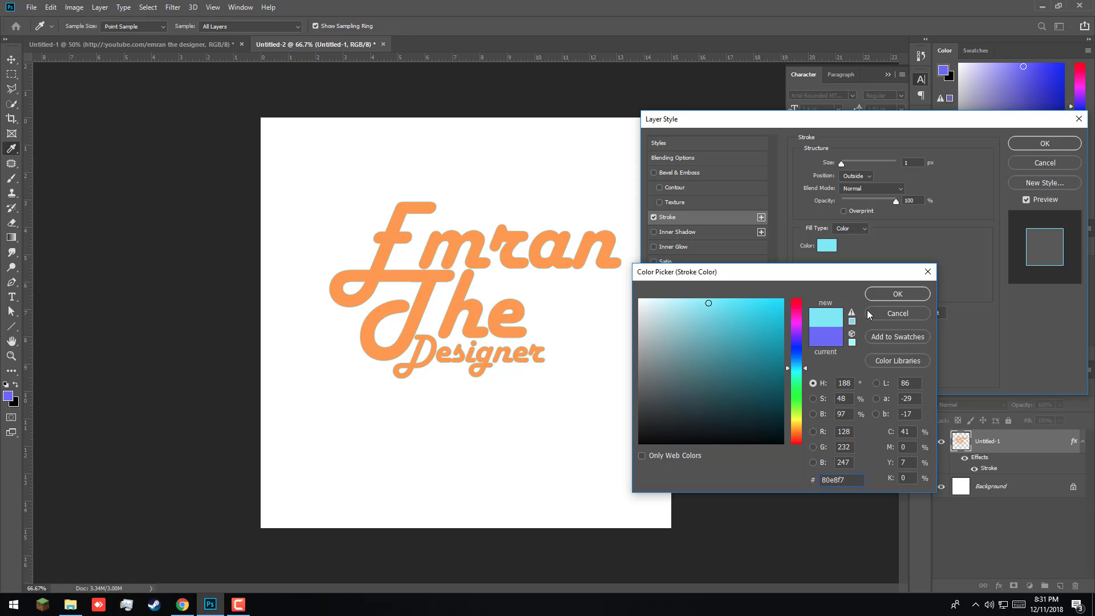
{"action": "left_click", "coordinate": [877, 294]}
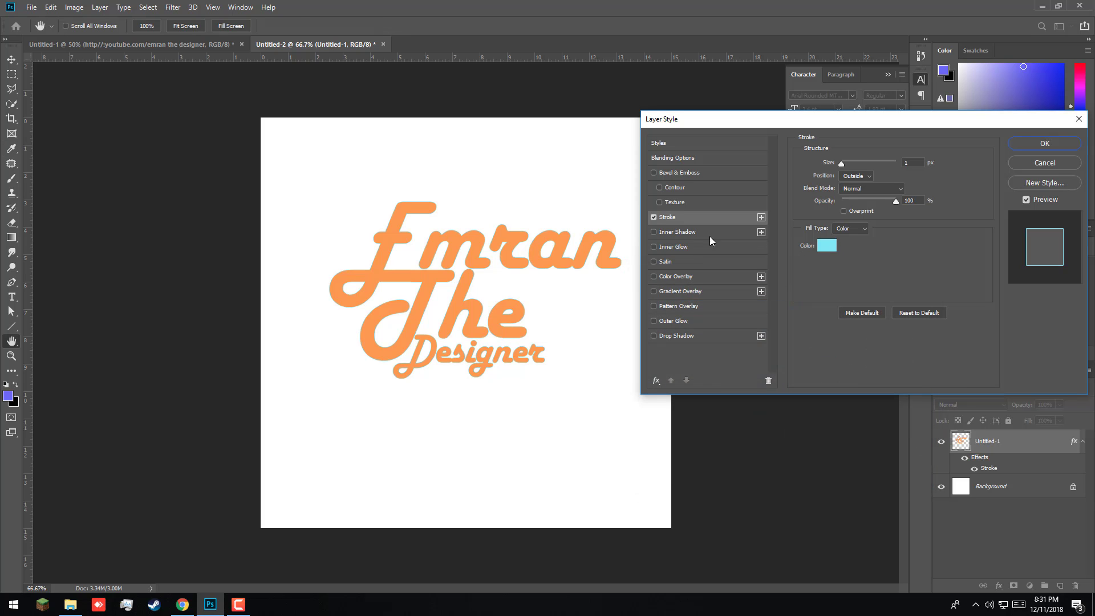
{"action": "left_click", "coordinate": [917, 163]}
{"action": "key", "text": "Up"}
{"action": "key", "text": "Up"}
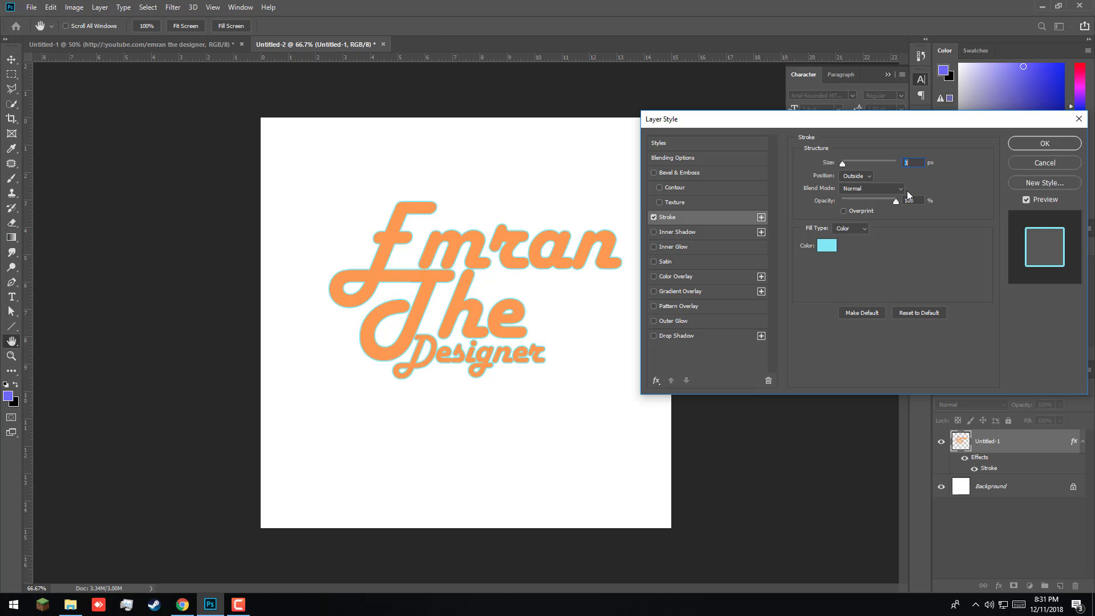
{"action": "key", "text": "Up"}
{"action": "key", "text": "Up"}
{"action": "key", "text": "Up"}
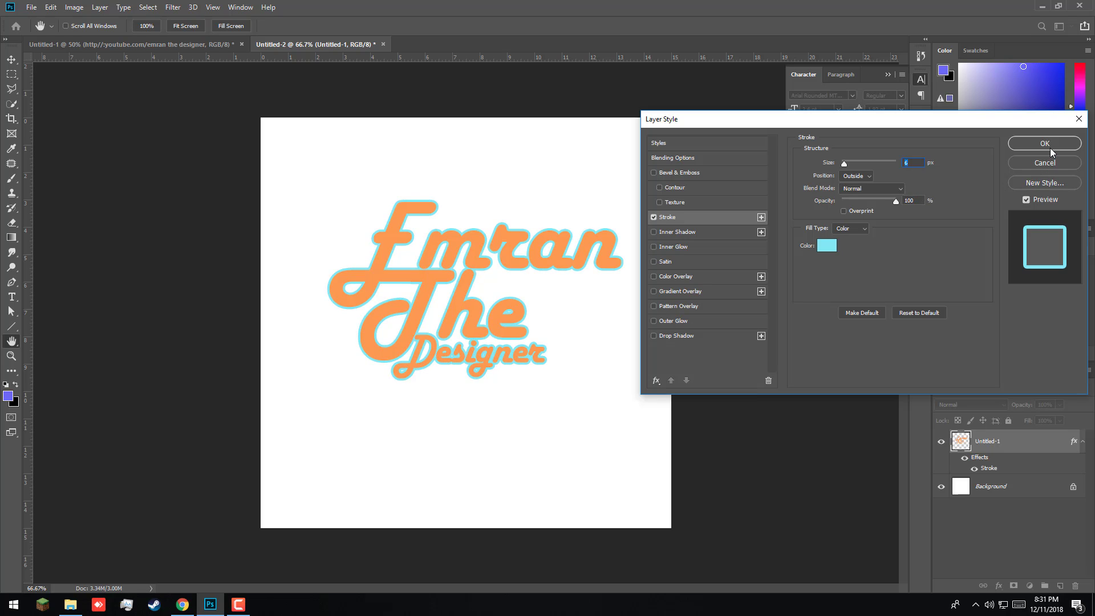
{"action": "left_click", "coordinate": [1050, 147]}
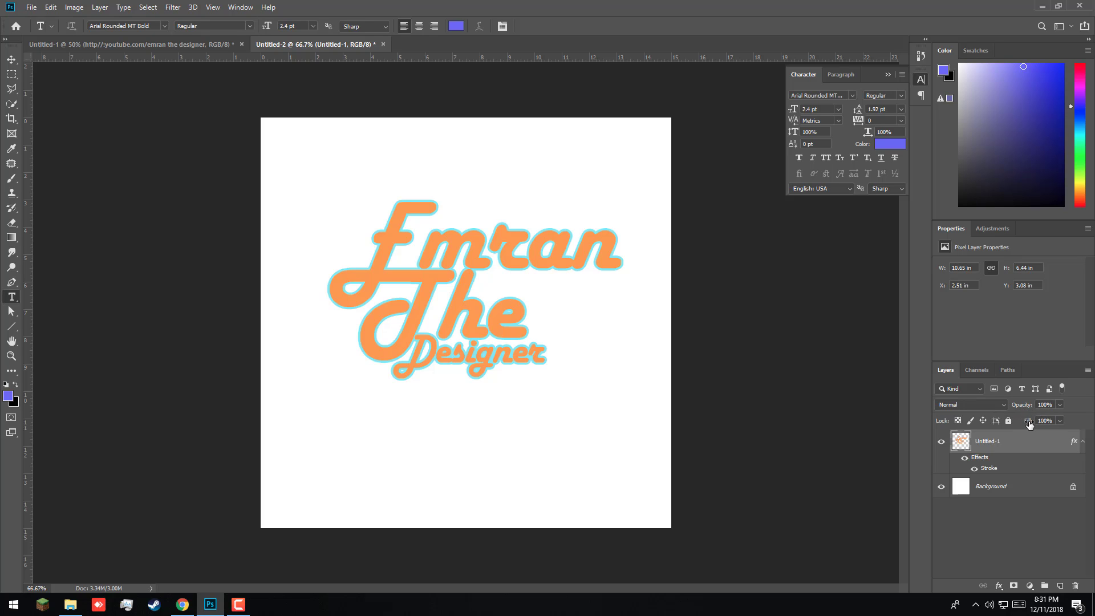
- Drag the Untitled-1 layer's Fill down to 0%, leaving a hollow cyan outline
{"action": "left_click_drag", "start_coordinate": [1031, 425], "coordinate": [946, 423]}
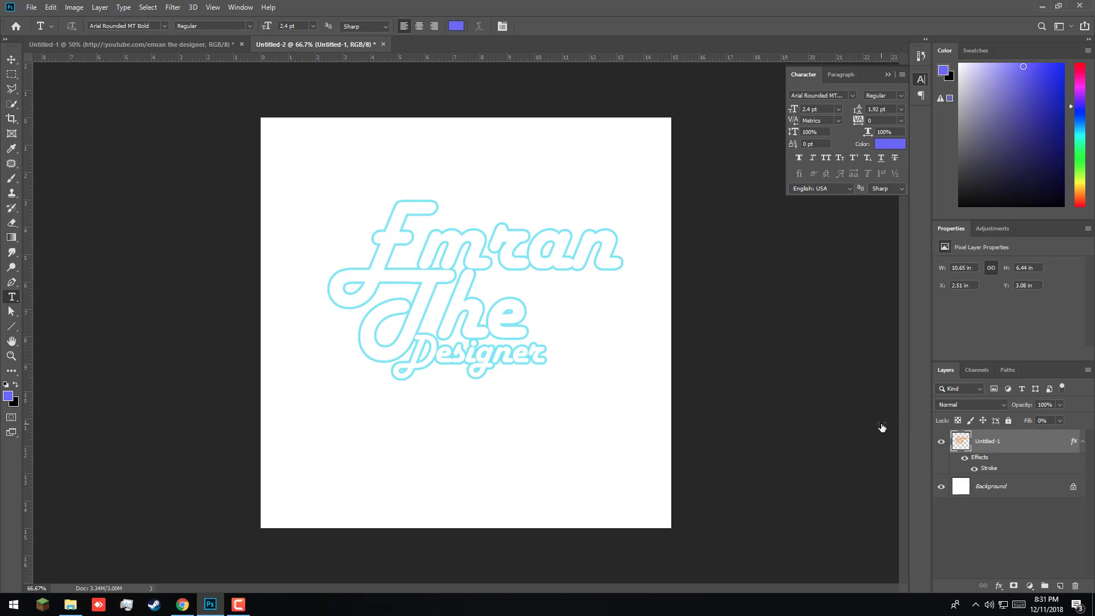
{"action": "left_click_drag", "start_coordinate": [947, 423], "coordinate": [883, 422]}
- Add an Outer Glow coloured #80e8f7, sampled from the cyan stroke with the eyedropper
{"action": "right_click", "coordinate": [993, 448]}
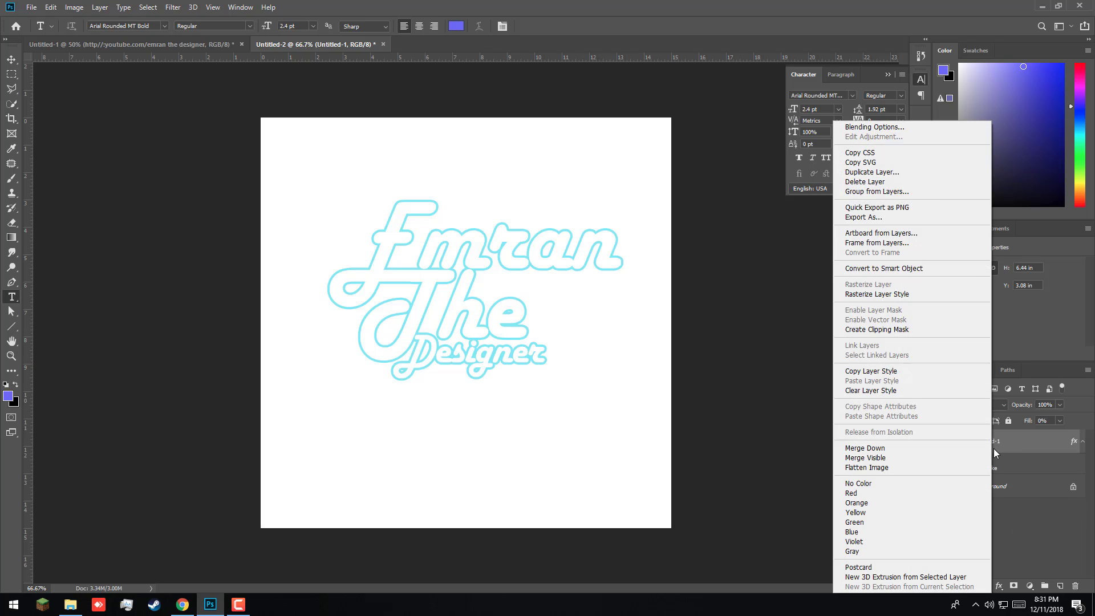
{"action": "left_click", "coordinate": [874, 127]}
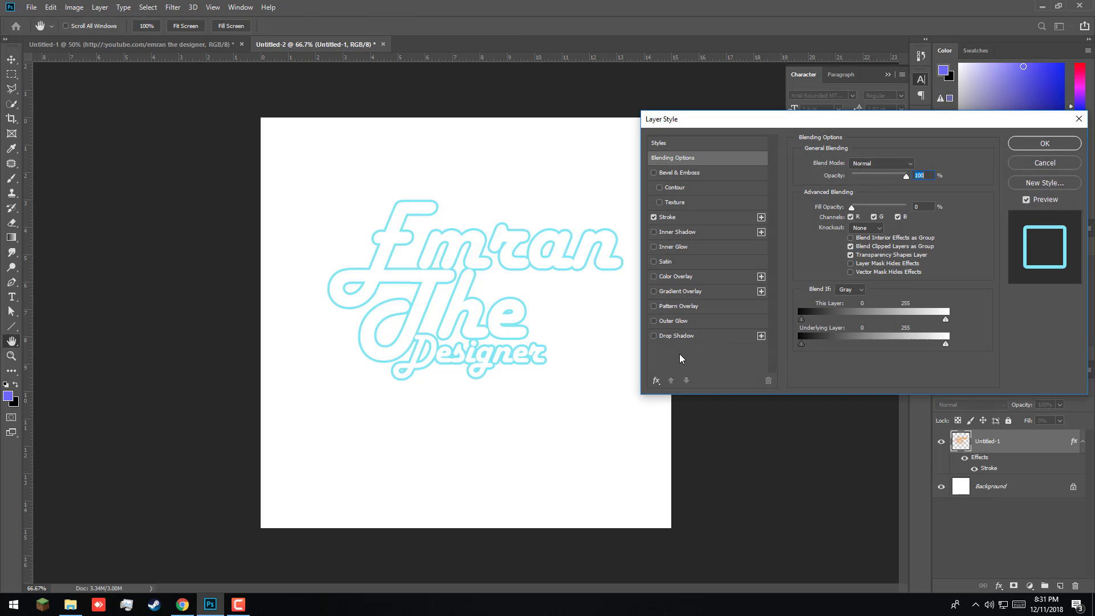
{"action": "left_click", "coordinate": [654, 322]}
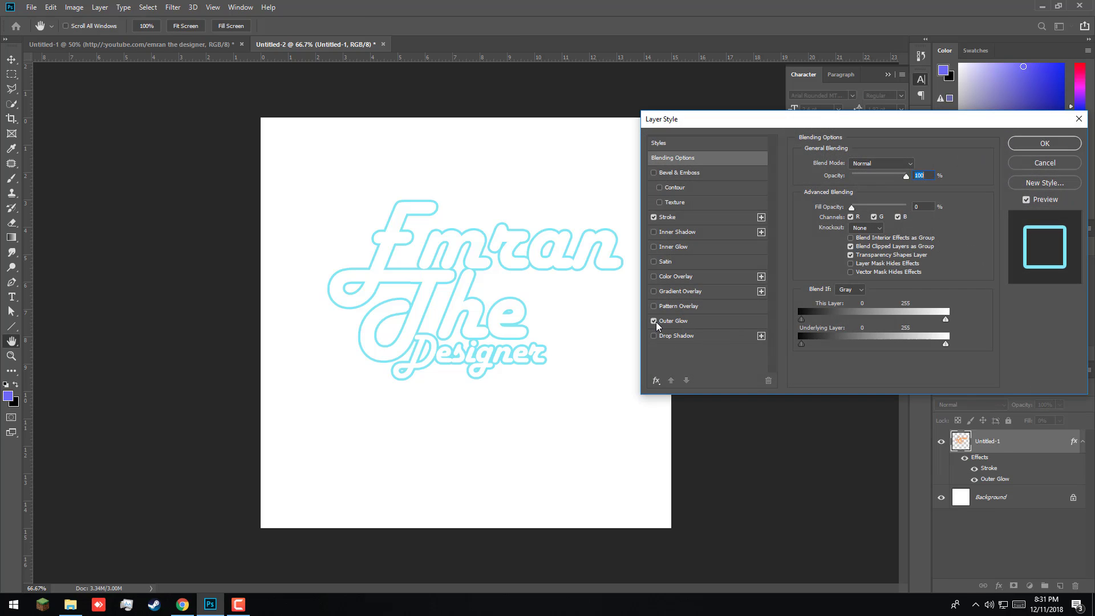
{"action": "left_click", "coordinate": [666, 323]}
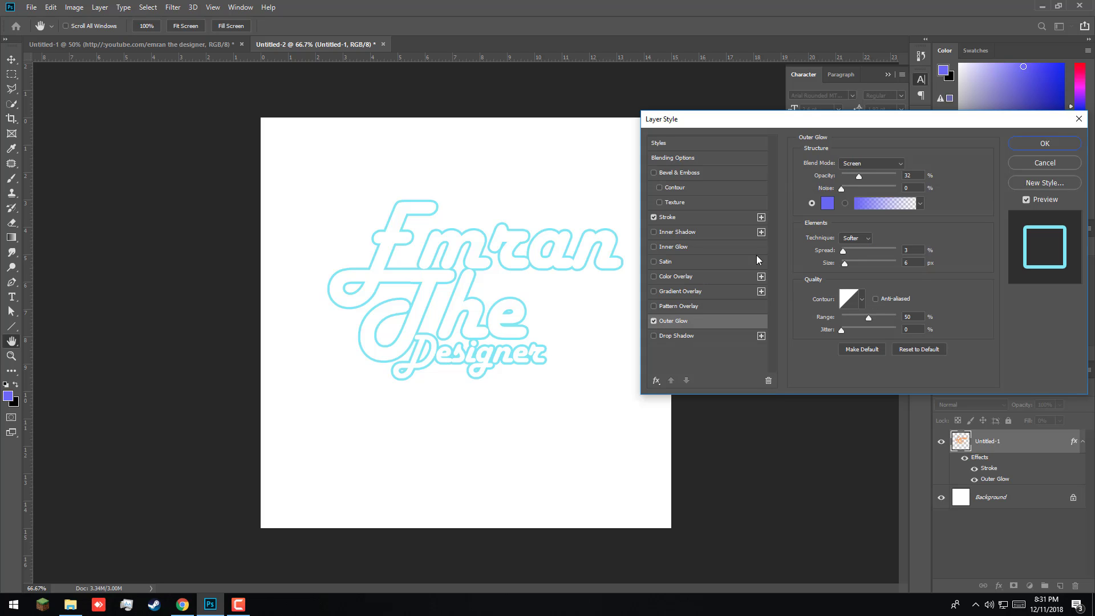
{"action": "left_click", "coordinate": [827, 203]}
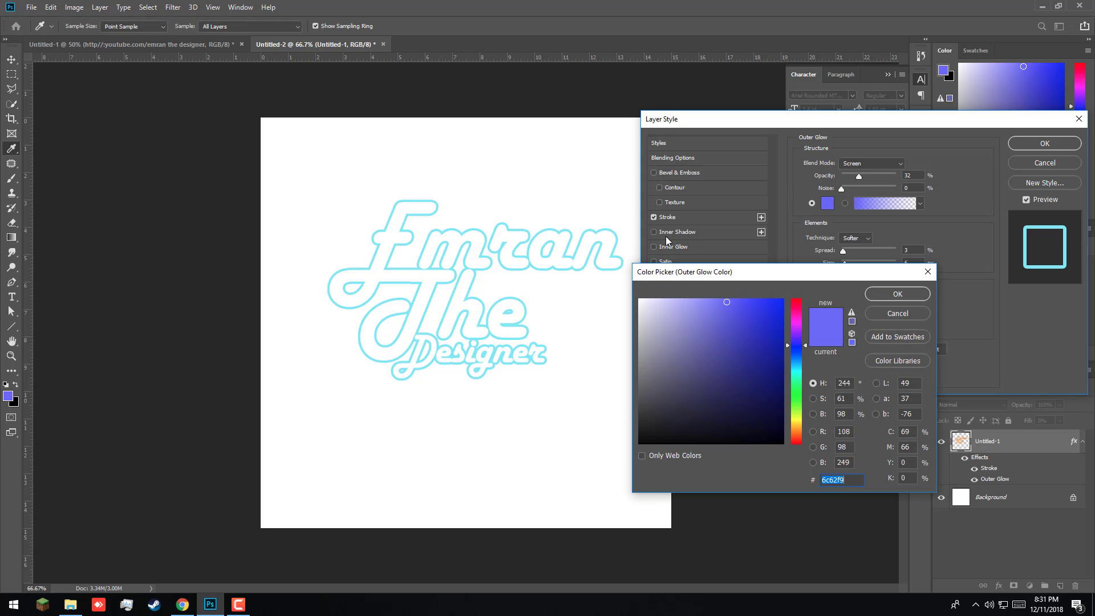
{"action": "left_click", "coordinate": [448, 285], "text": "ctrl"}
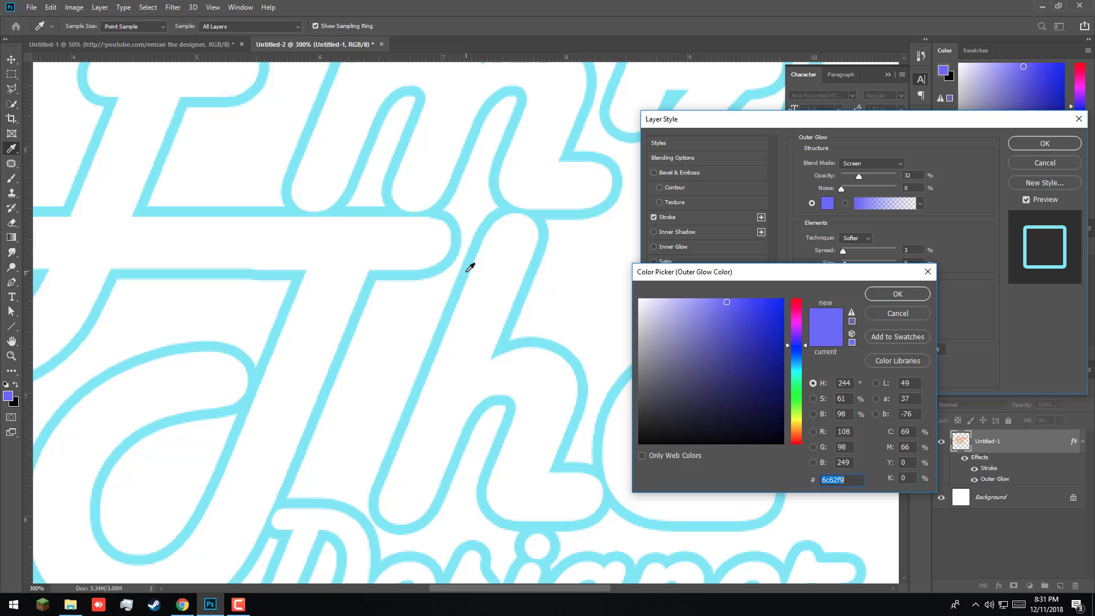
{"action": "left_click", "coordinate": [469, 267]}
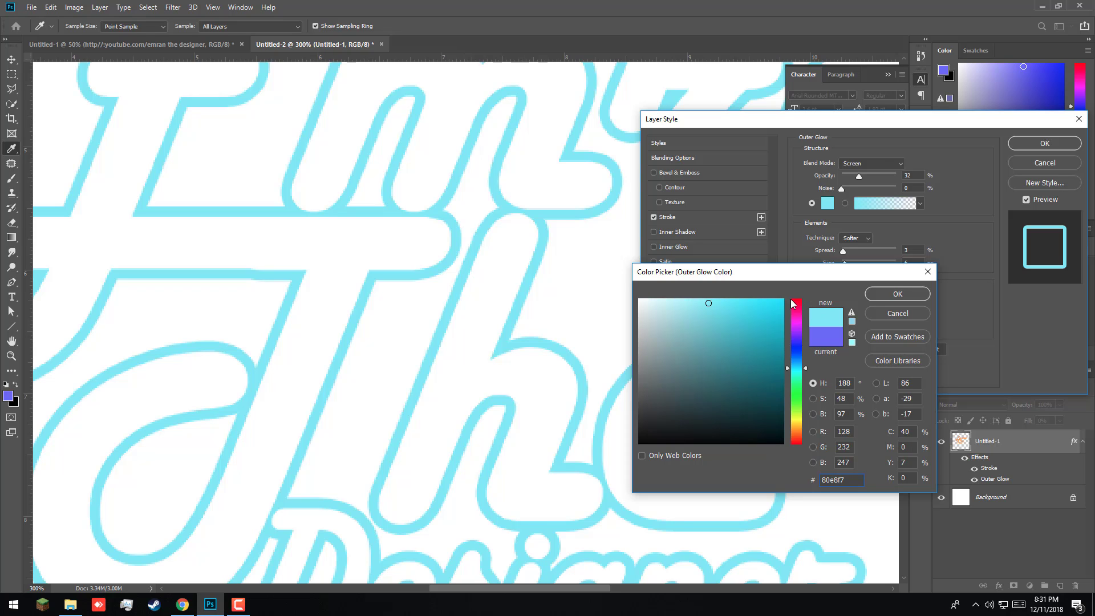
{"action": "left_click", "coordinate": [920, 298]}
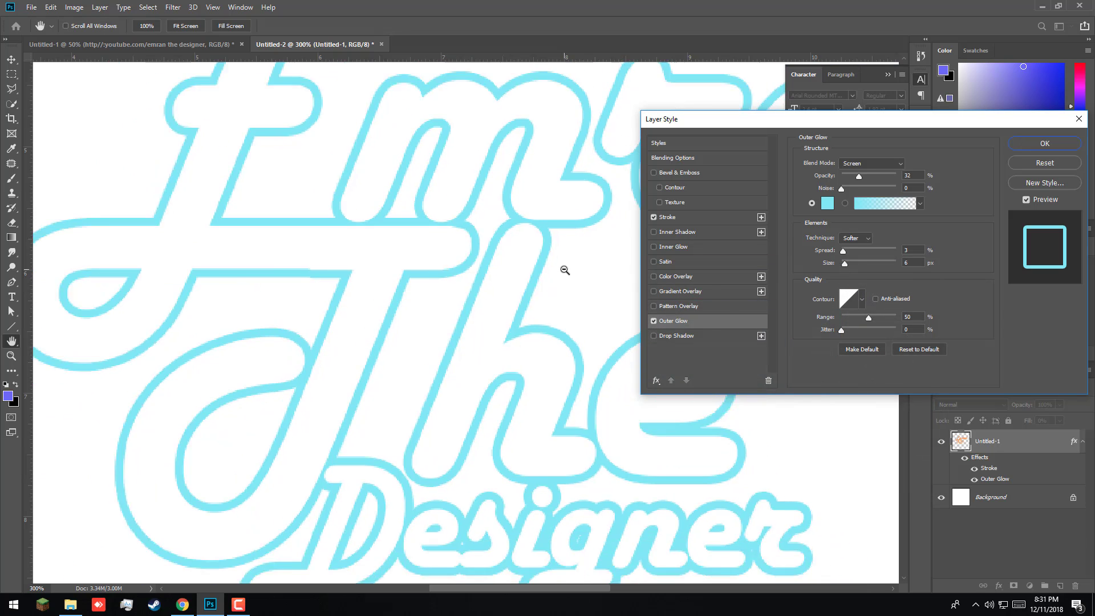
{"action": "left_click", "coordinate": [564, 270], "text": "alt"}
{"action": "left_click", "coordinate": [564, 270], "text": "alt"}
{"action": "left_click", "coordinate": [564, 270], "text": "alt"}
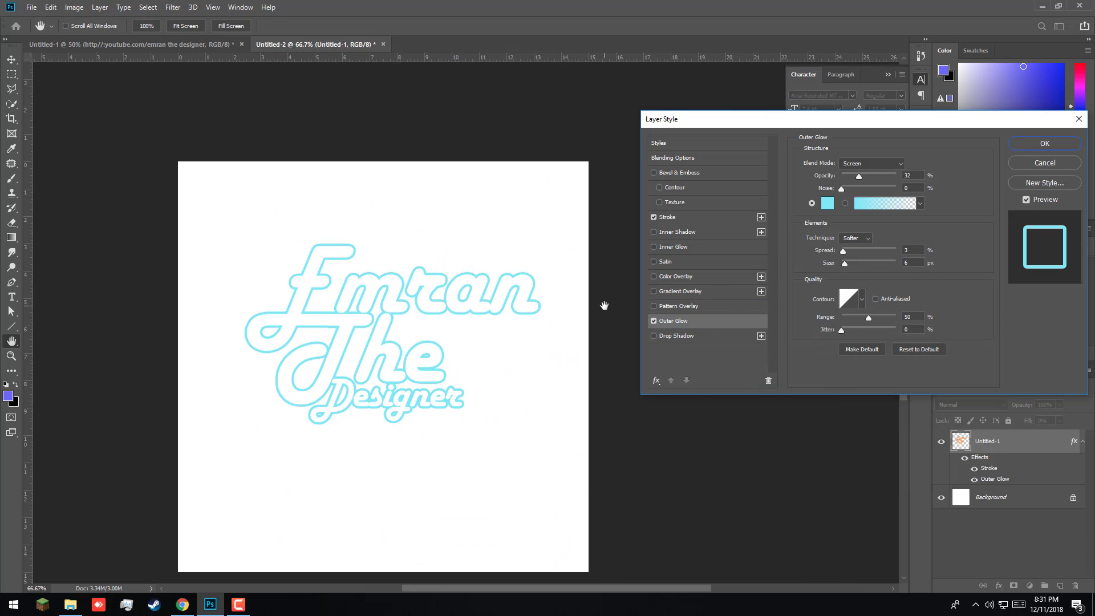
- Confirm the glow, then add Layer 1 beneath the logo and fill it with black
{"action": "left_click", "coordinate": [1041, 144]}
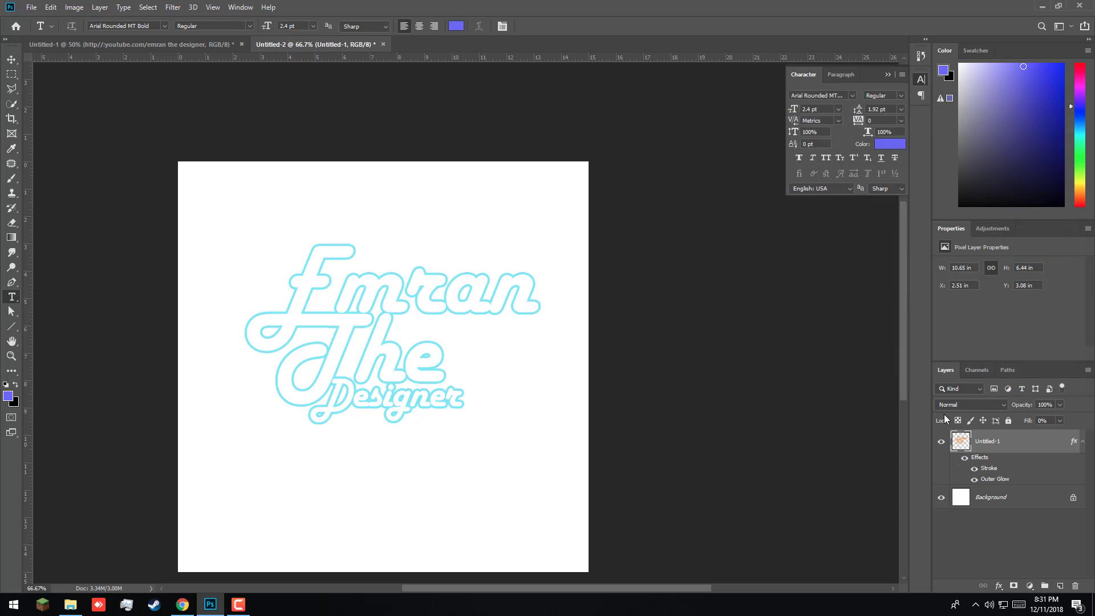
{"action": "left_click", "coordinate": [1059, 585]}
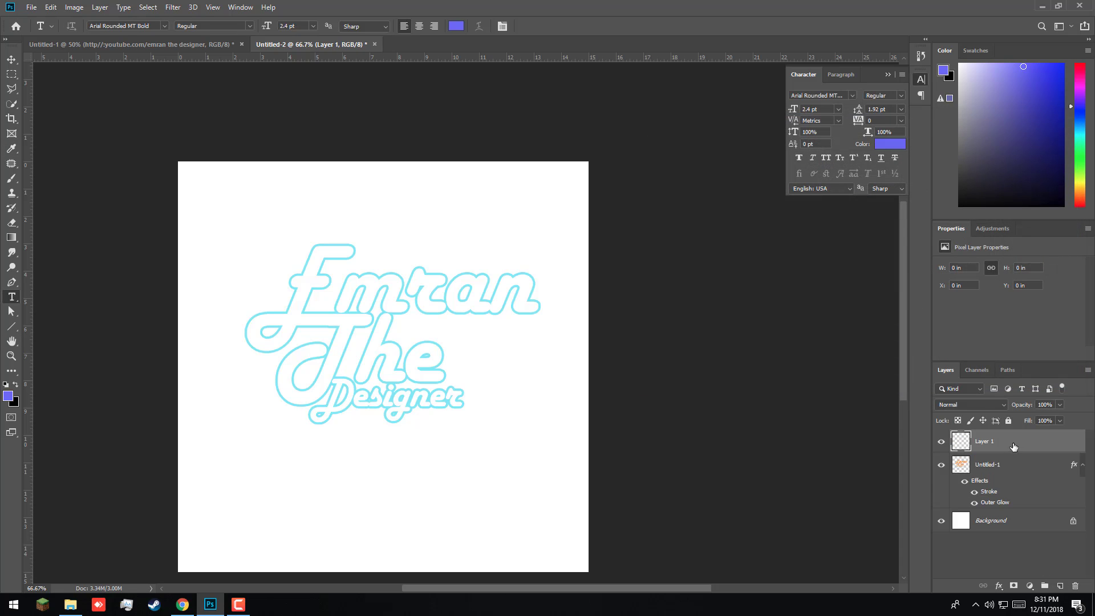
{"action": "left_click_drag", "start_coordinate": [1016, 449], "coordinate": [1012, 510]}
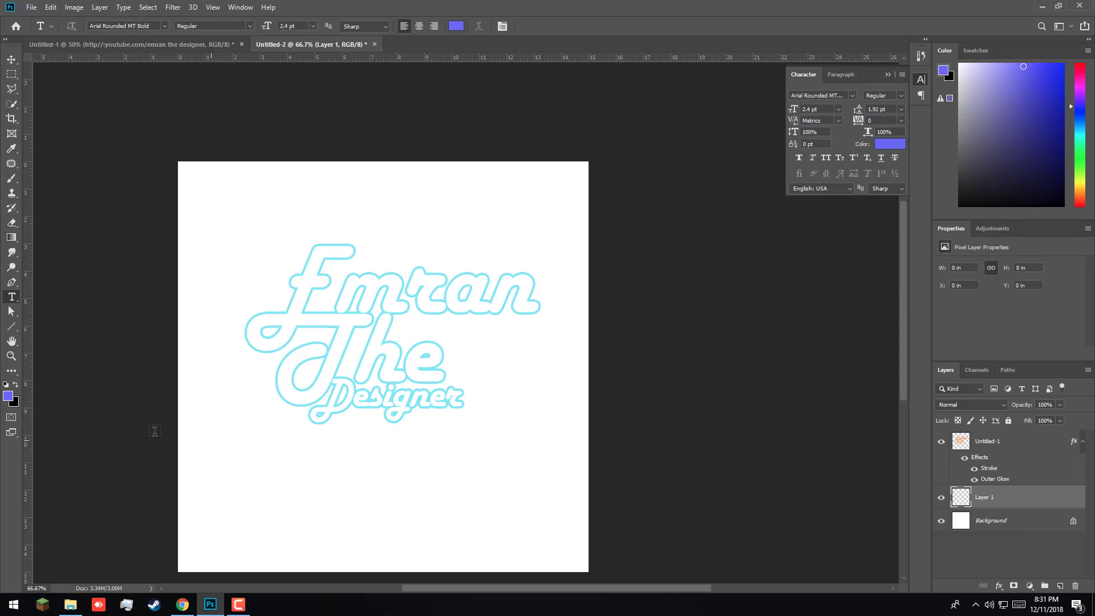
{"action": "left_click", "coordinate": [15, 386]}
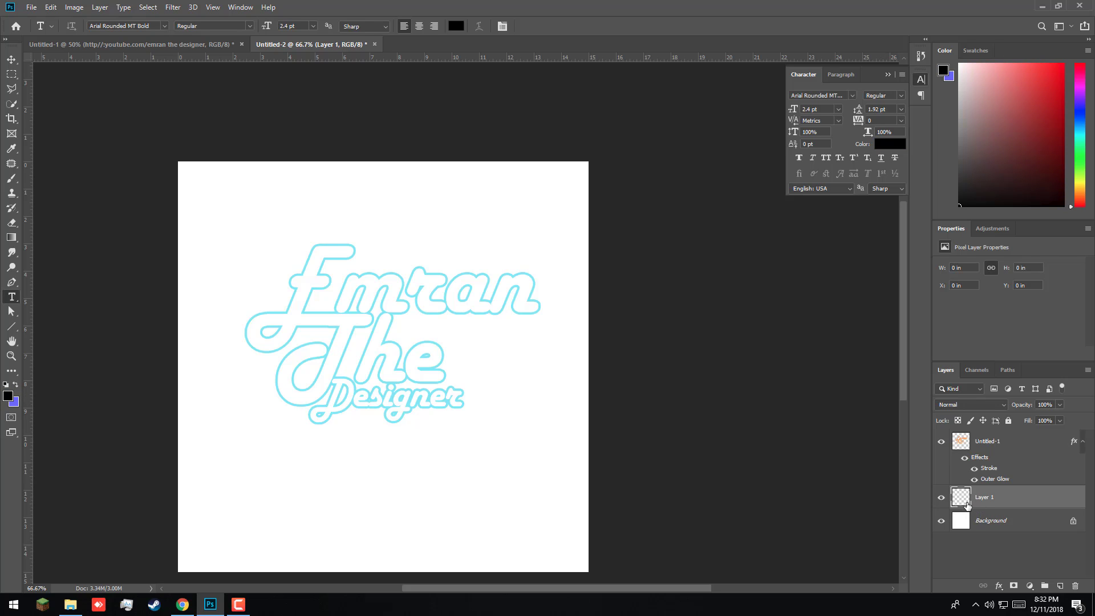
{"action": "key", "text": "alt+BackSpace"}
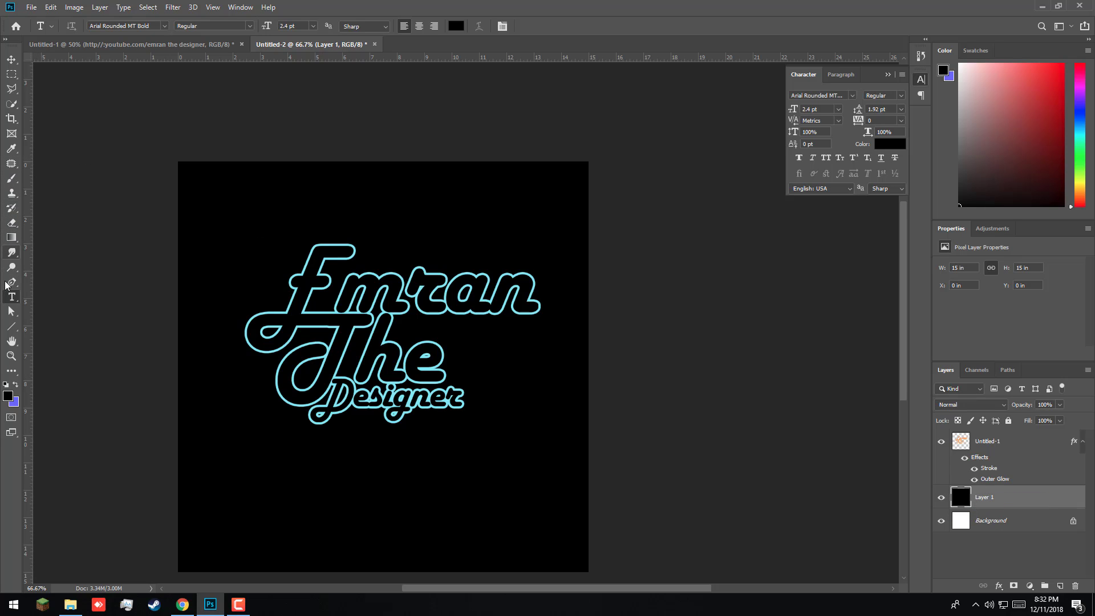
{"action": "left_click", "coordinate": [11, 328]}
{"action": "right_click", "coordinate": [10, 330]}
- Draw and undo a canvas-sized rectangle, then lower black Layer 1 to 80% opacity
{"action": "left_click", "coordinate": [51, 325]}
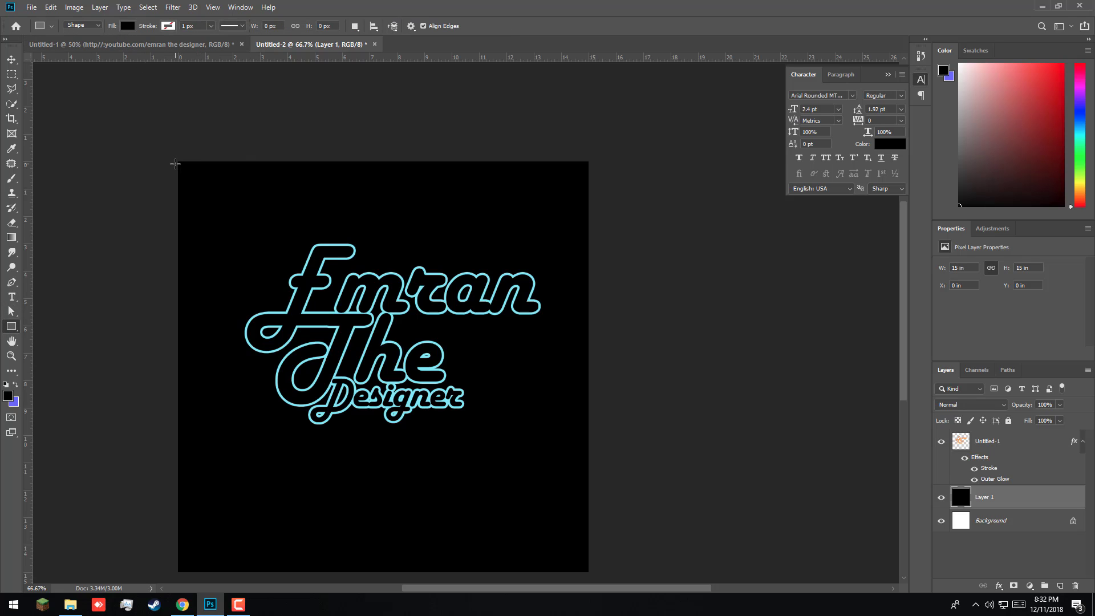
{"action": "left_click_drag", "start_coordinate": [175, 164], "coordinate": [586, 571]}
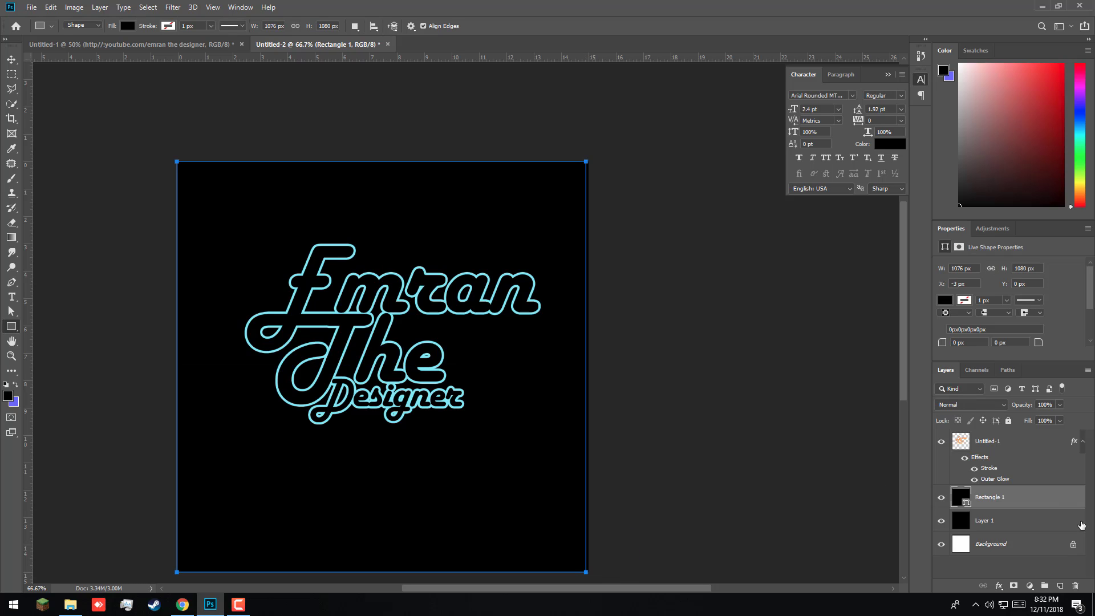
{"action": "key", "text": "ctrl+z"}
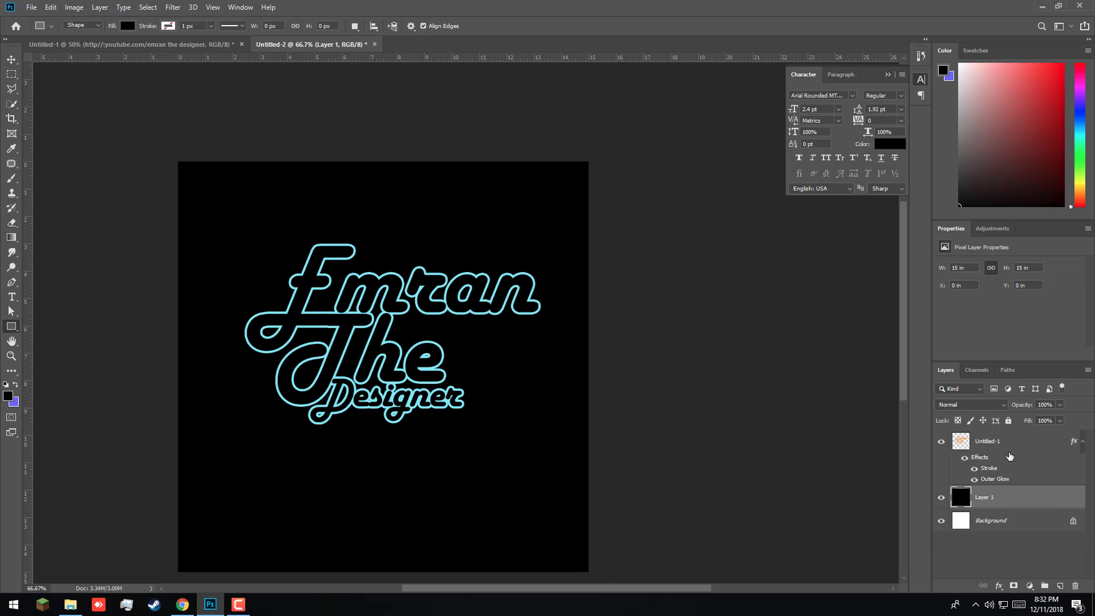
{"action": "left_click_drag", "start_coordinate": [1024, 407], "coordinate": [1015, 410]}
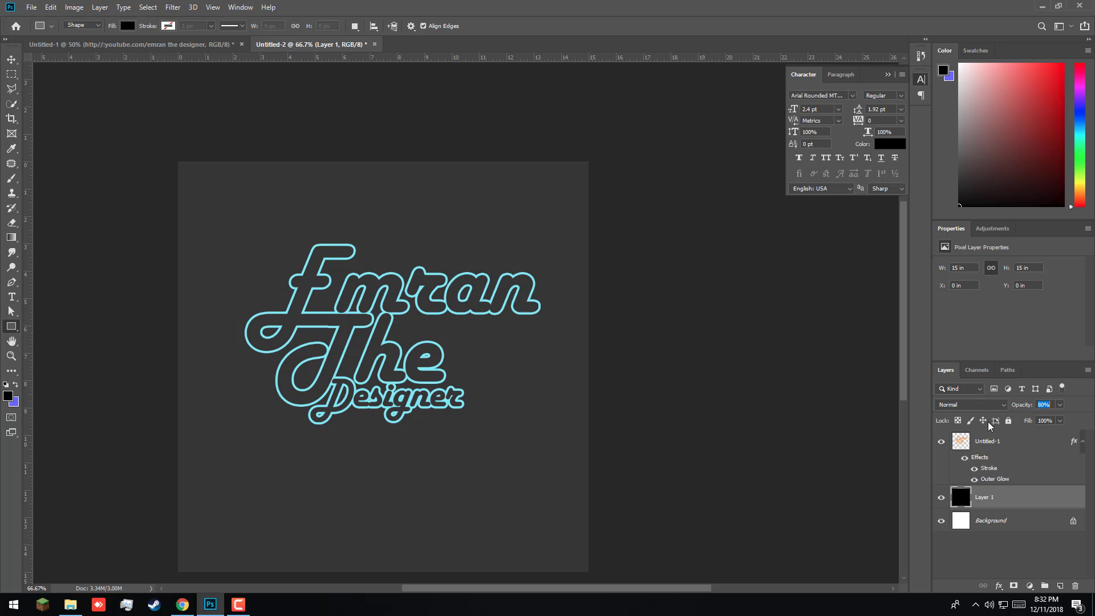
{"action": "double_click", "coordinate": [1003, 479]}
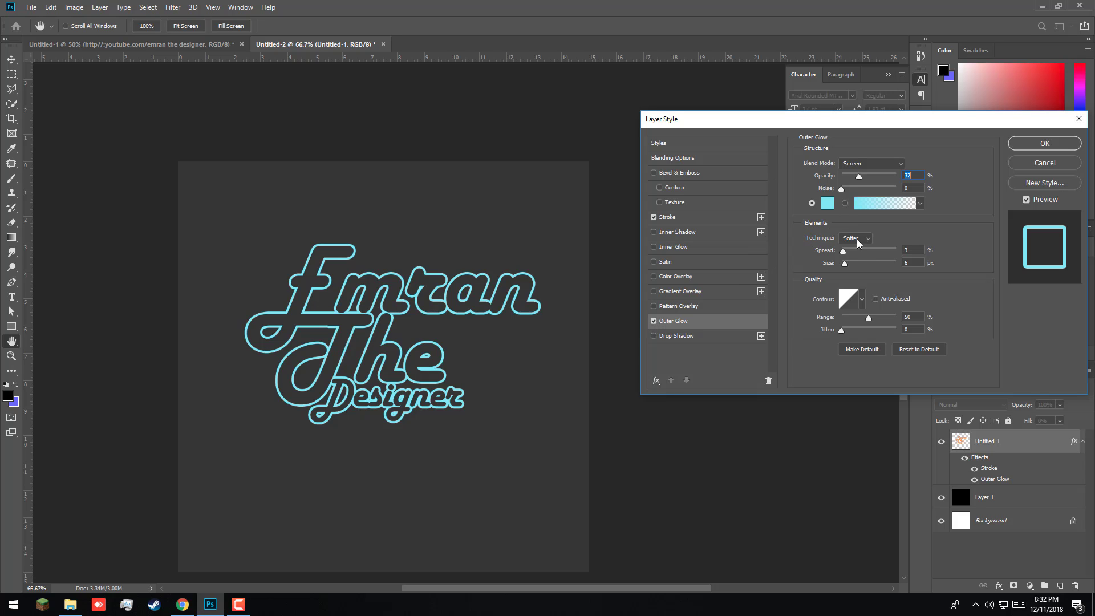
- Adjust the logo's Outer Glow to 28% opacity, 0% noise, 4% spread, 46 px size, and apply
{"action": "mouse_move", "coordinate": [845, 256]}
{"action": "left_mouse_down"}
{"action": "mouse_move", "coordinate": [847, 272]}
{"action": "mouse_move", "coordinate": [854, 264]}
{"action": "left_mouse_up"}
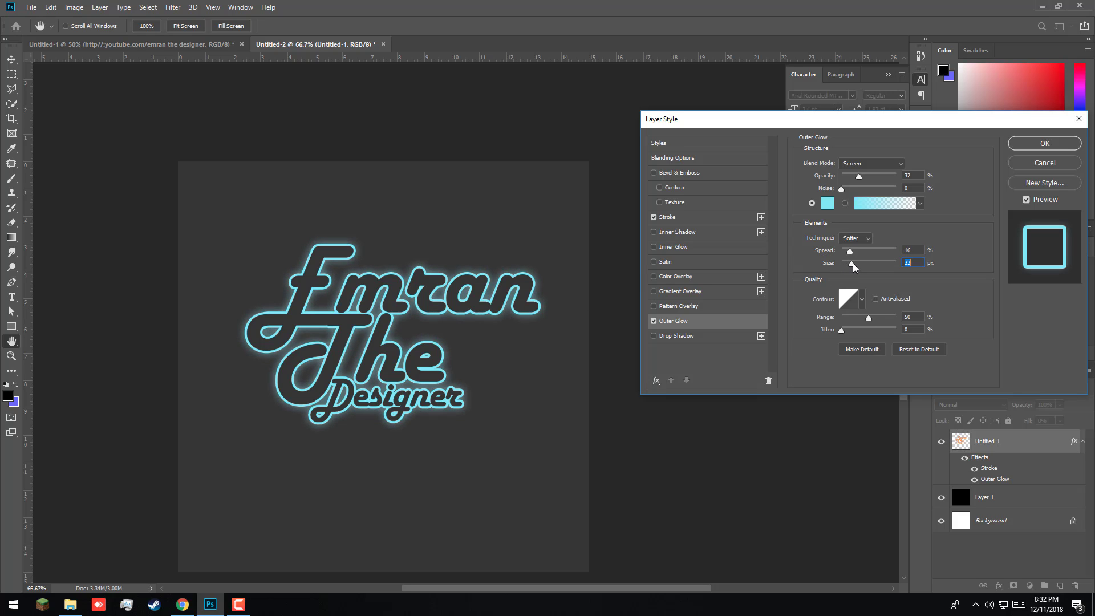
{"action": "left_click_drag", "start_coordinate": [854, 268], "coordinate": [855, 270]}
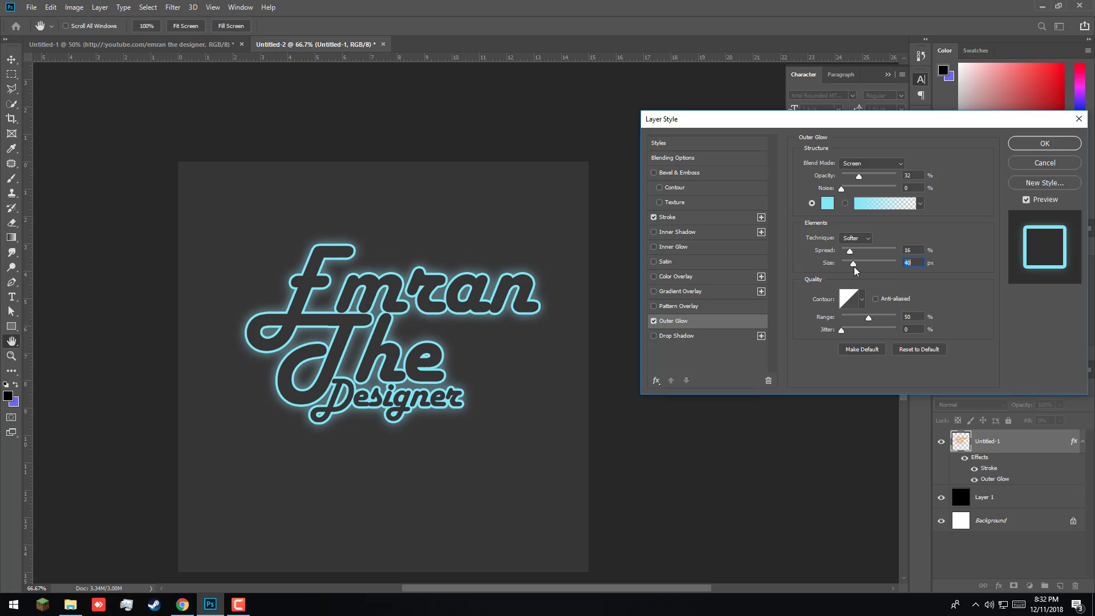
{"action": "left_click_drag", "start_coordinate": [860, 177], "coordinate": [855, 177]}
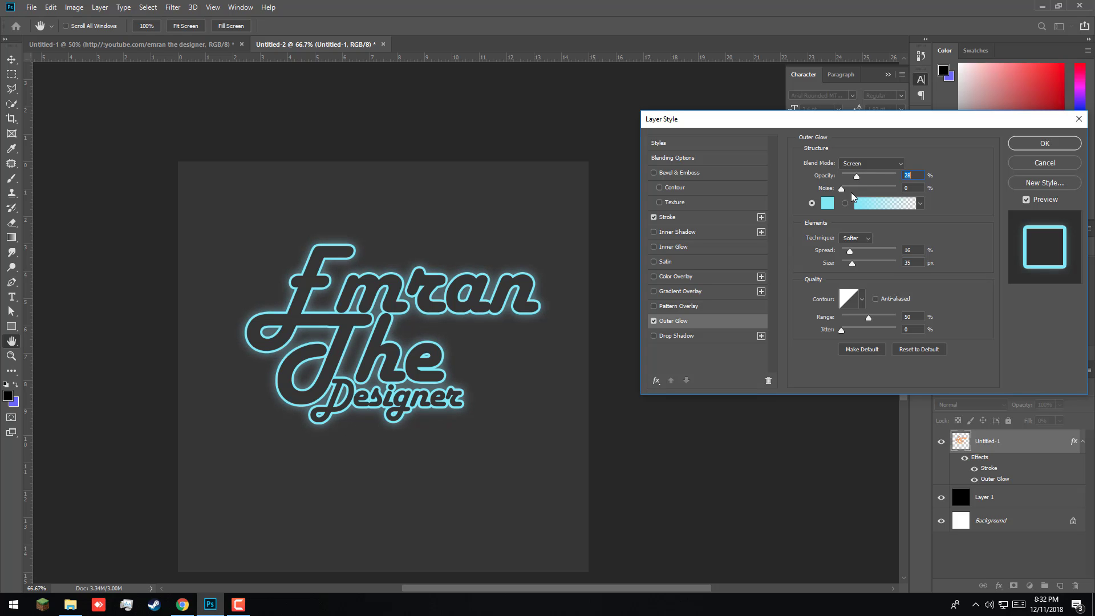
{"action": "left_click_drag", "start_coordinate": [842, 191], "coordinate": [847, 192]}
{"action": "left_click_drag", "start_coordinate": [850, 255], "coordinate": [838, 253]}
{"action": "left_click_drag", "start_coordinate": [846, 189], "coordinate": [824, 198]}
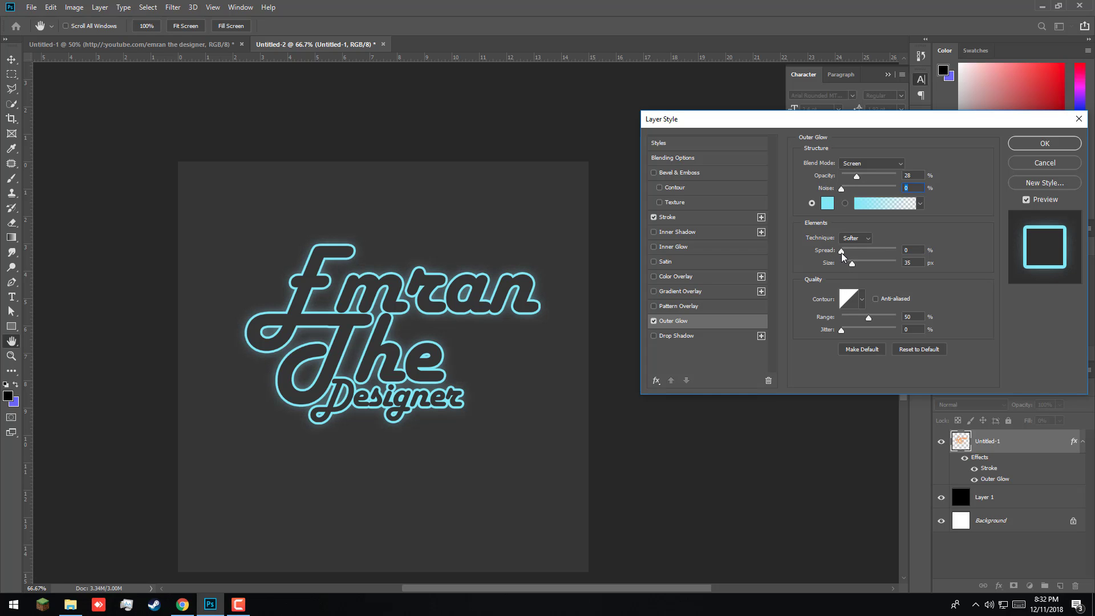
{"action": "left_click_drag", "start_coordinate": [851, 264], "coordinate": [858, 271]}
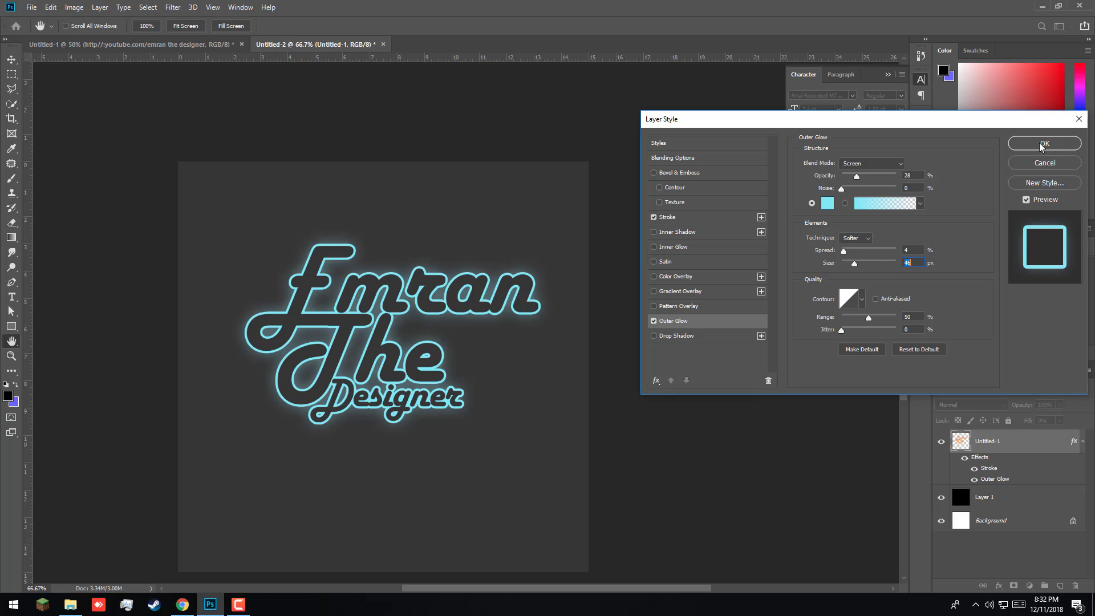
{"action": "left_click", "coordinate": [1053, 153]}
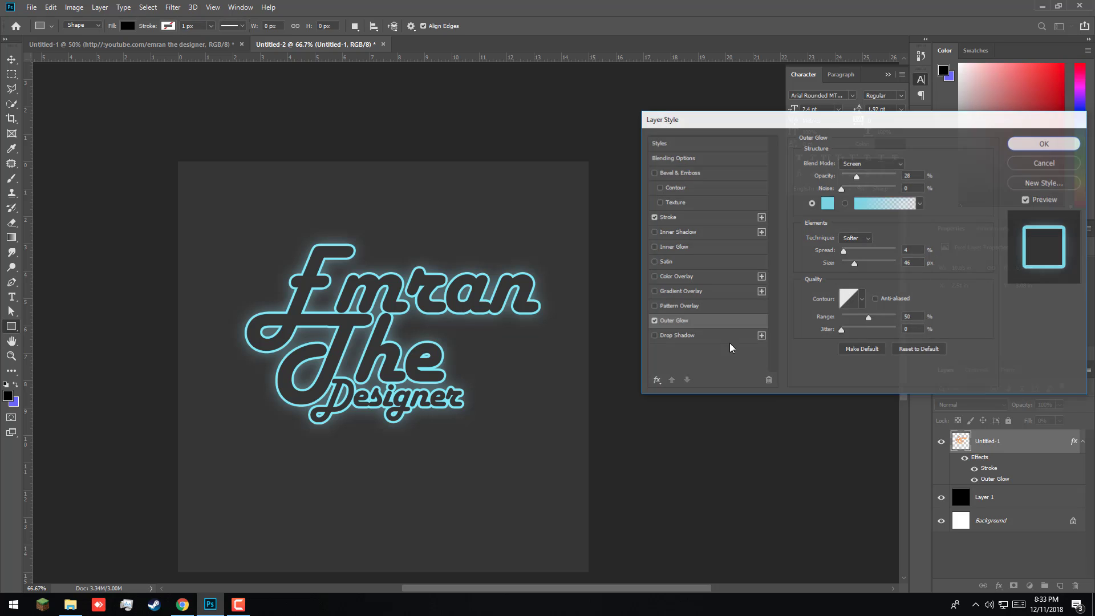
{"action": "key", "text": "u"}
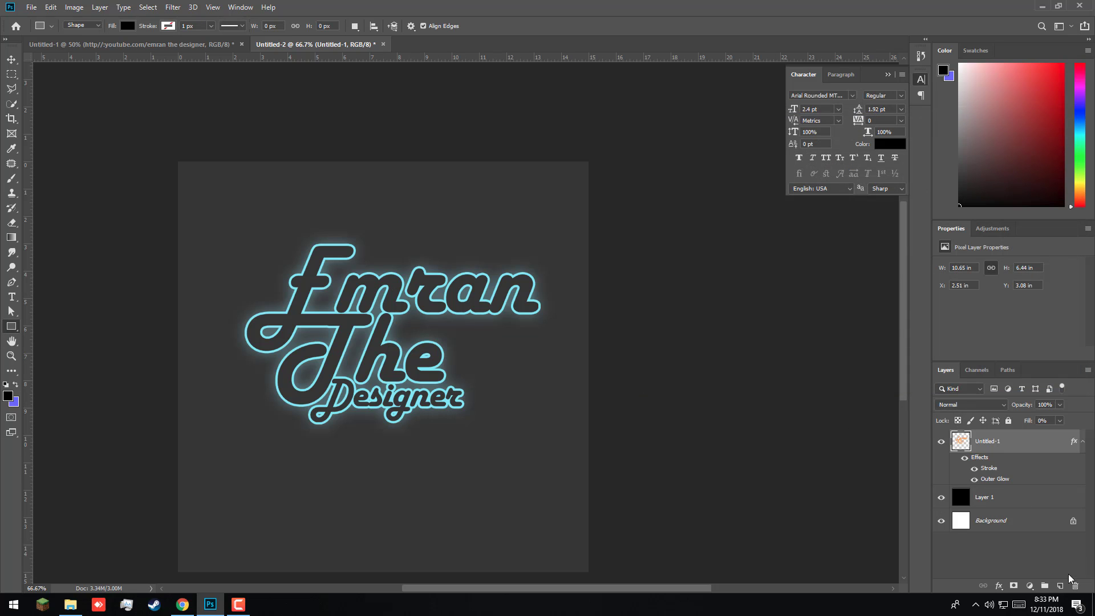
- Add Layer 2 below Untitled-1 and sample the outline's cyan as the Brush colour
{"action": "left_click", "coordinate": [1060, 586]}
{"action": "left_click_drag", "start_coordinate": [986, 442], "coordinate": [989, 516]}
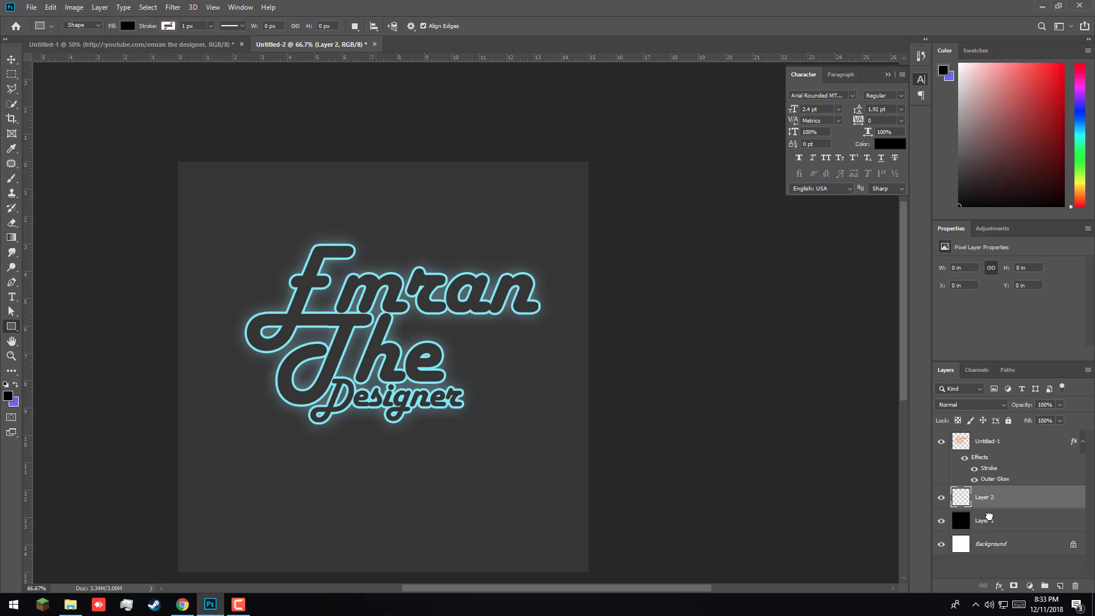
{"action": "left_click", "coordinate": [11, 178]}
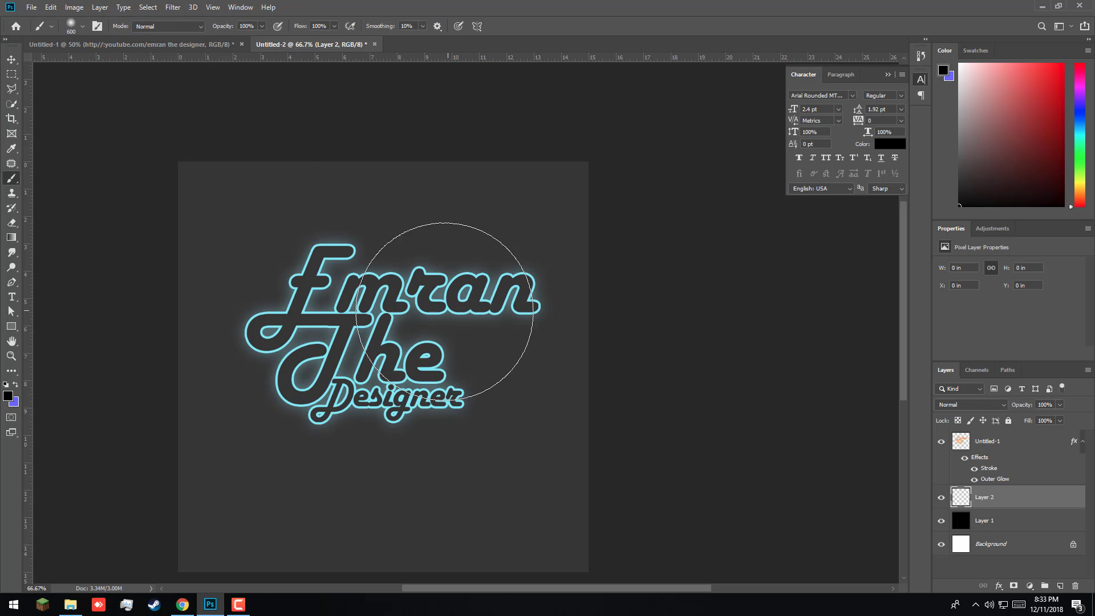
{"action": "key", "text": "bracketright"}
{"action": "key", "text": "bracketright"}
{"action": "left_click", "coordinate": [8, 396]}
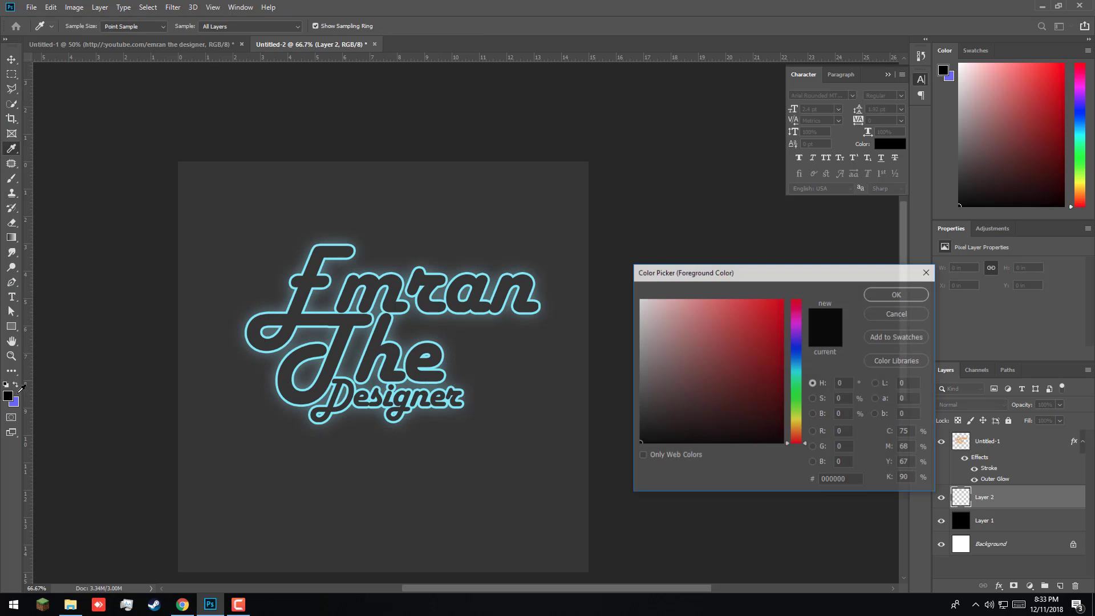
{"action": "scroll", "coordinate": [341, 354], "scroll_direction": "up", "scroll_amount": 5}
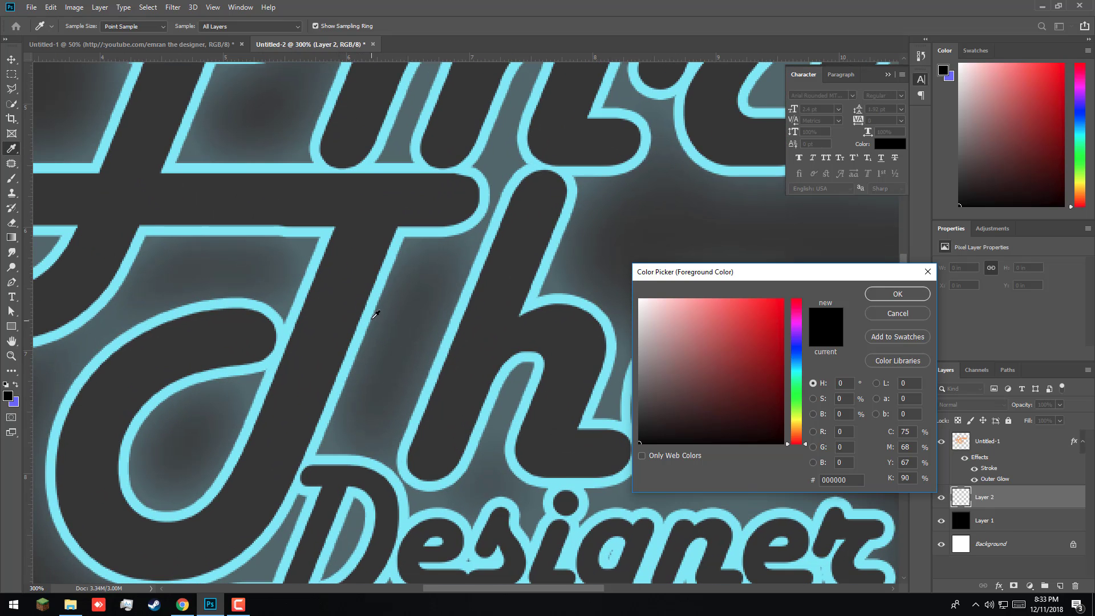
{"action": "left_click", "coordinate": [372, 311]}
{"action": "left_click", "coordinate": [897, 294]}
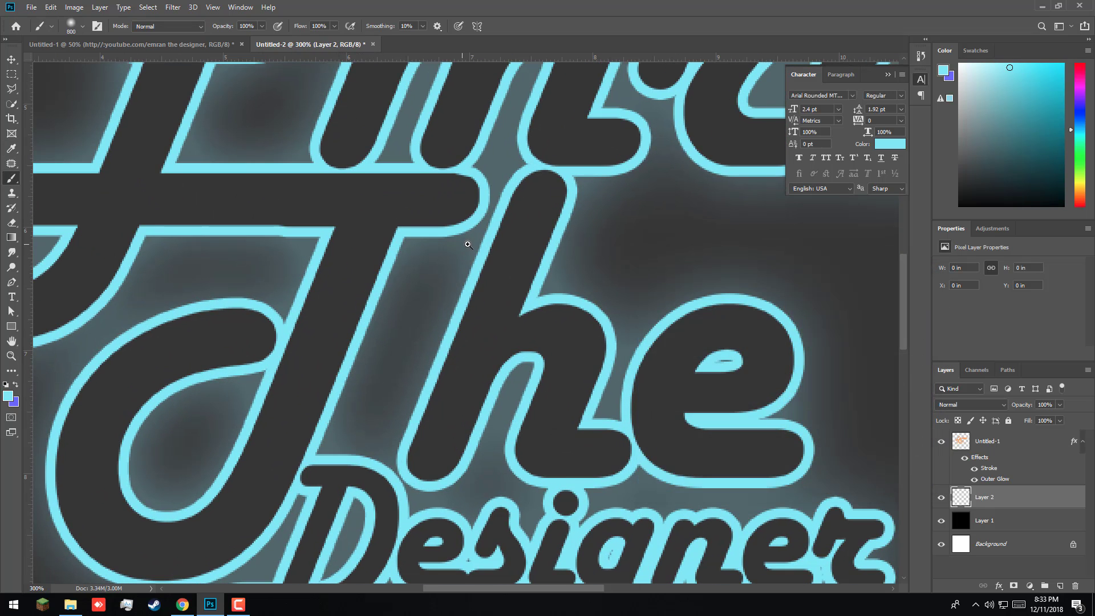
{"action": "scroll", "coordinate": [531, 333], "scroll_direction": "down", "scroll_amount": 5}
- Paint a soft cyan glow on Layer 2 and dim it, then undo both changes
{"action": "left_click_drag", "start_coordinate": [494, 409], "coordinate": [482, 308]}
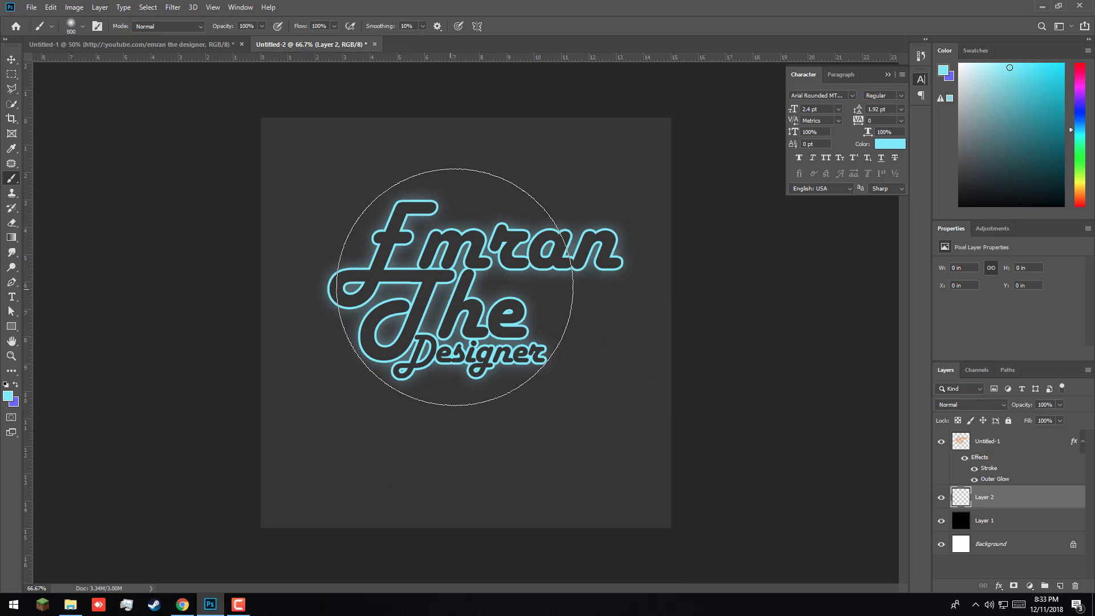
{"action": "left_click", "coordinate": [461, 291]}
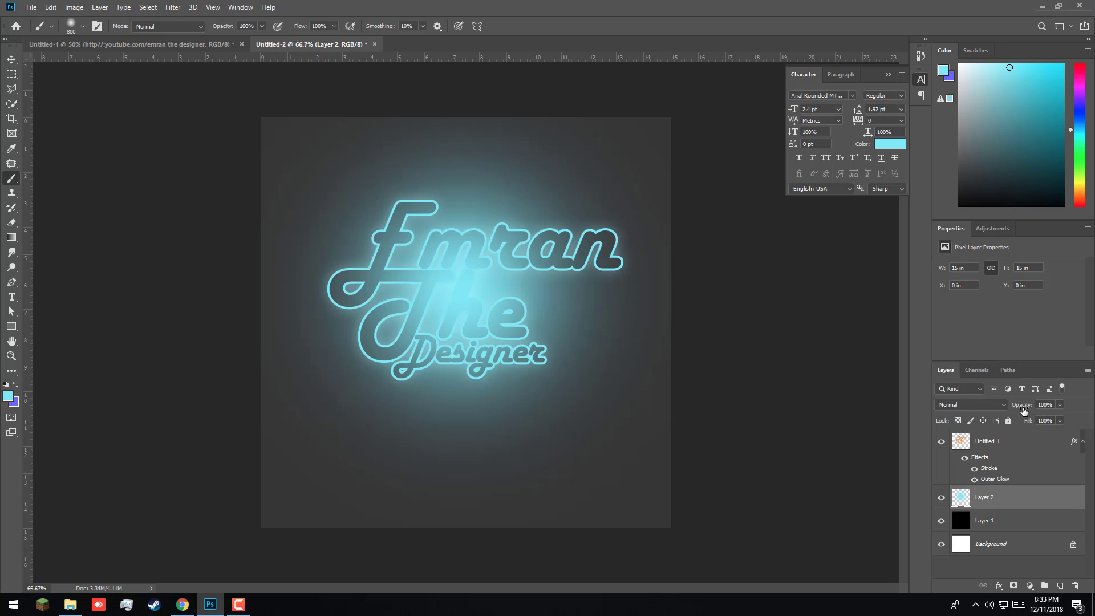
{"action": "left_click_drag", "start_coordinate": [1022, 404], "coordinate": [980, 409]}
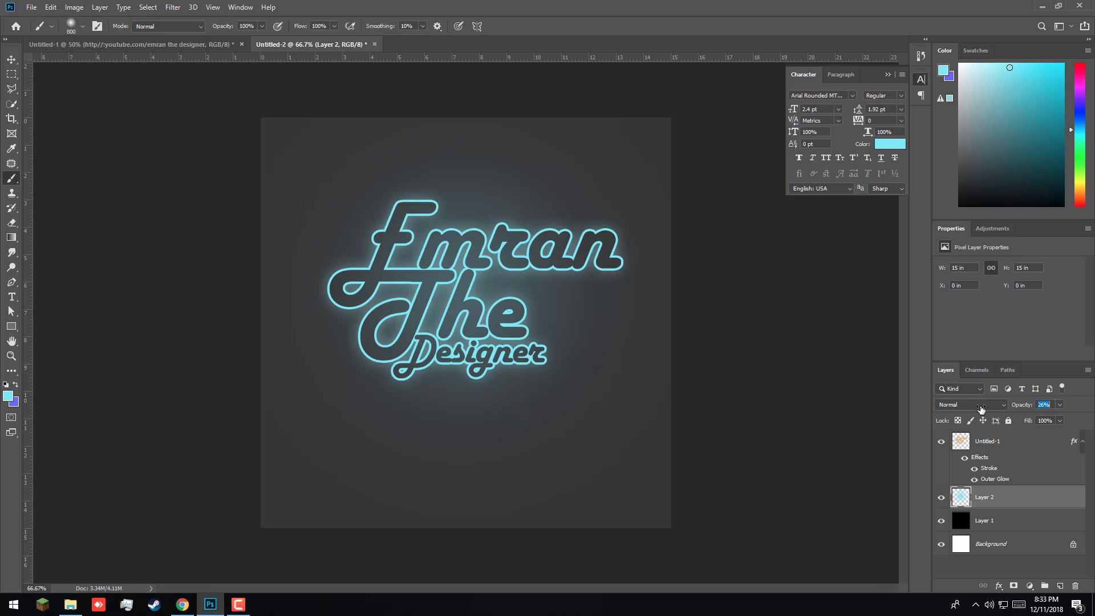
{"action": "left_click_drag", "start_coordinate": [981, 409], "coordinate": [981, 406]}
{"action": "key", "text": "ctrl+z"}
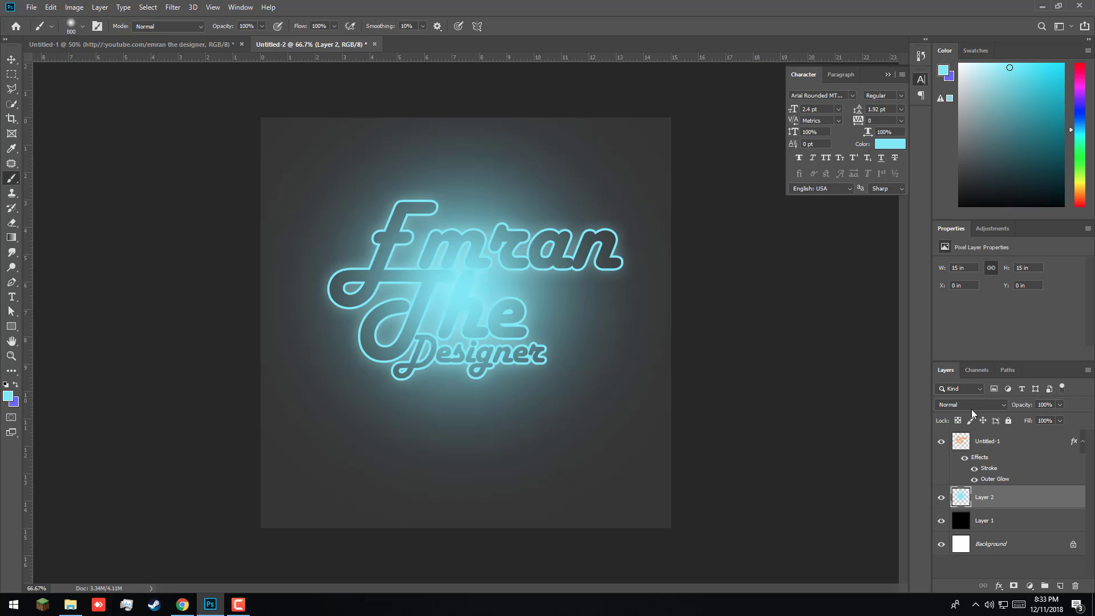
{"action": "key", "text": "ctrl+z"}
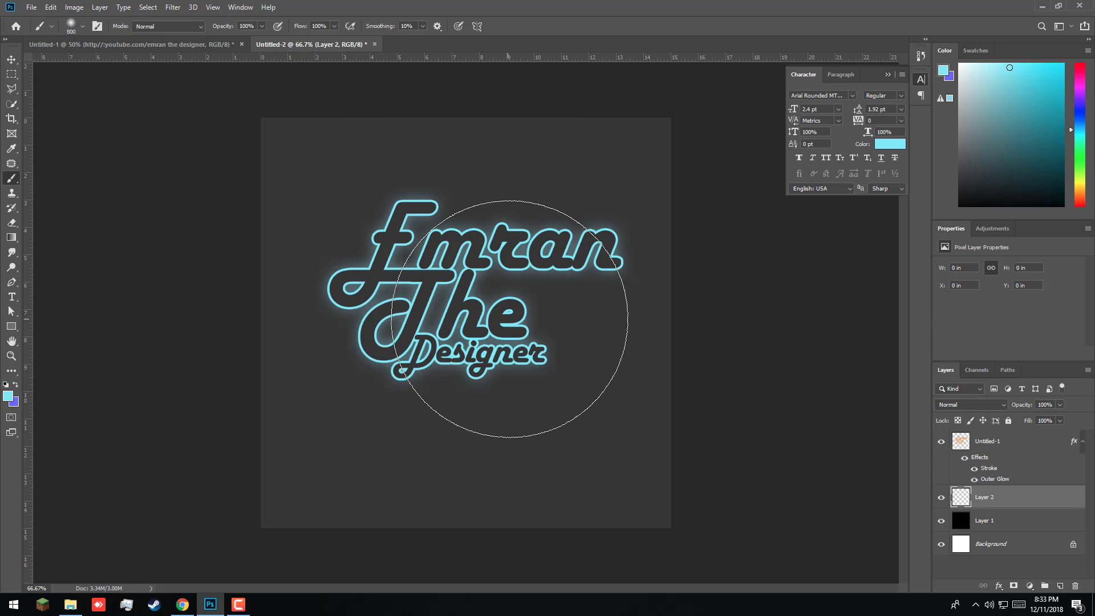
- Paint a larger 1100 px soft cyan glow behind the logo and set Layer 2 to 25% opacity
{"action": "key", "text": "bracketright"}
{"action": "key", "text": "bracketright"}
{"action": "key", "text": "bracketright"}
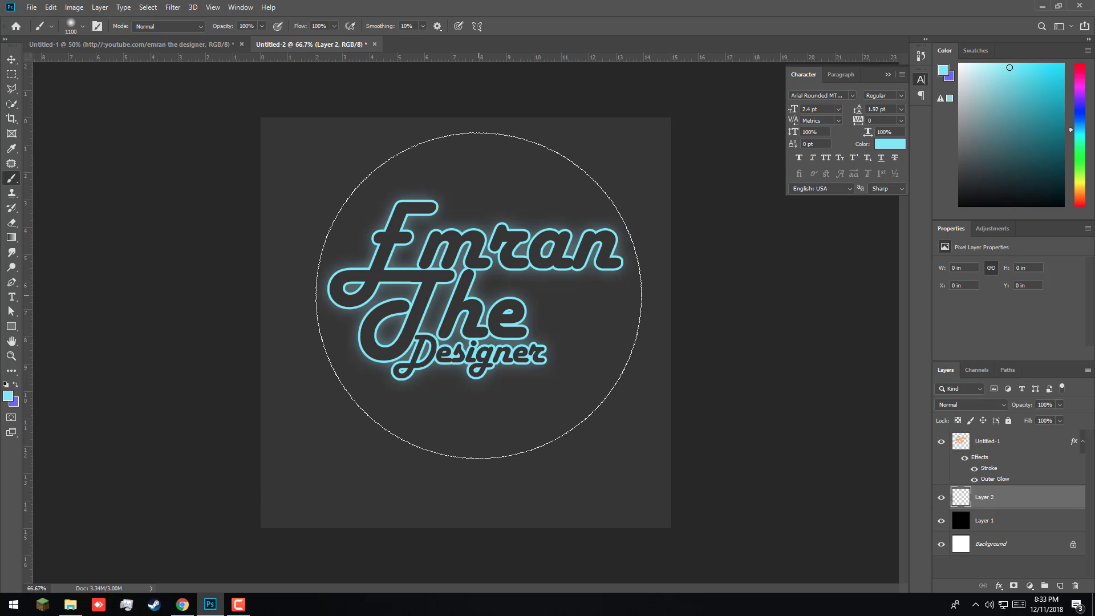
{"action": "left_click", "coordinate": [479, 295]}
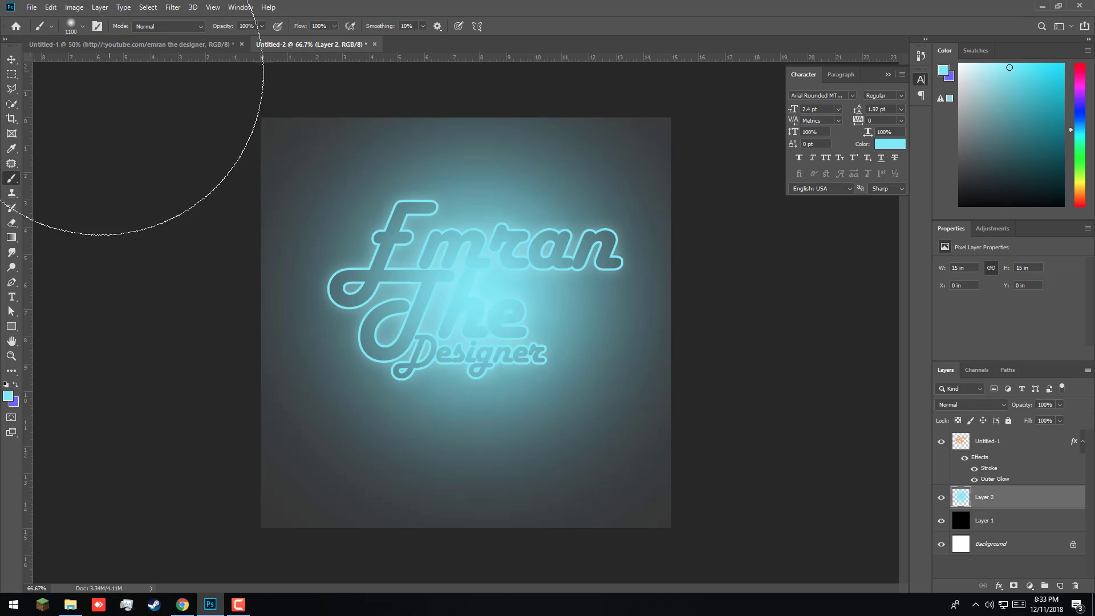
{"action": "left_click", "coordinate": [83, 26]}
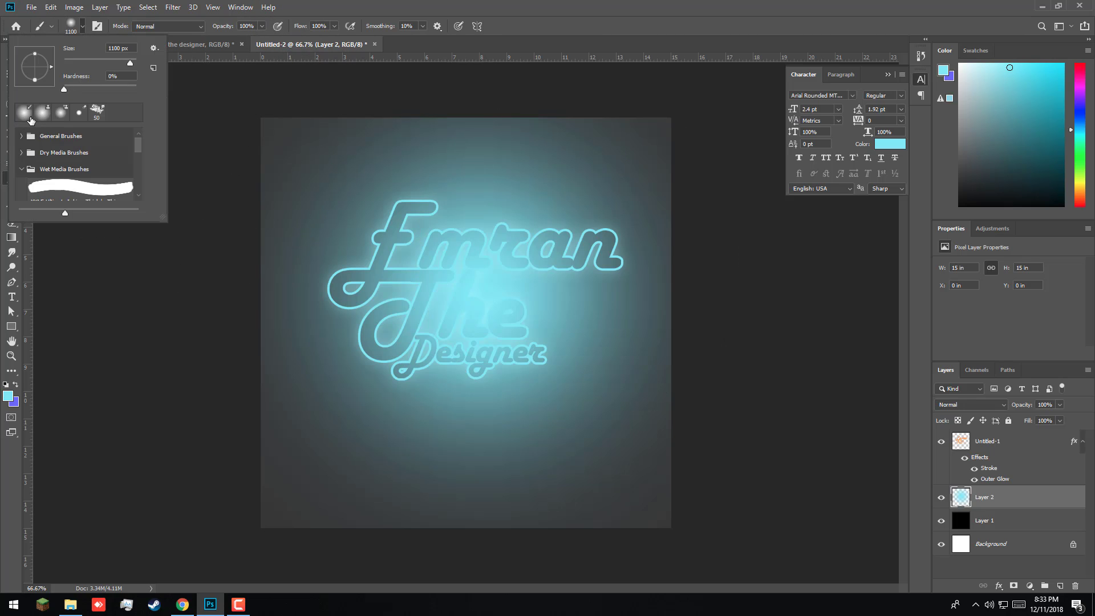
{"action": "key", "text": "Return"}
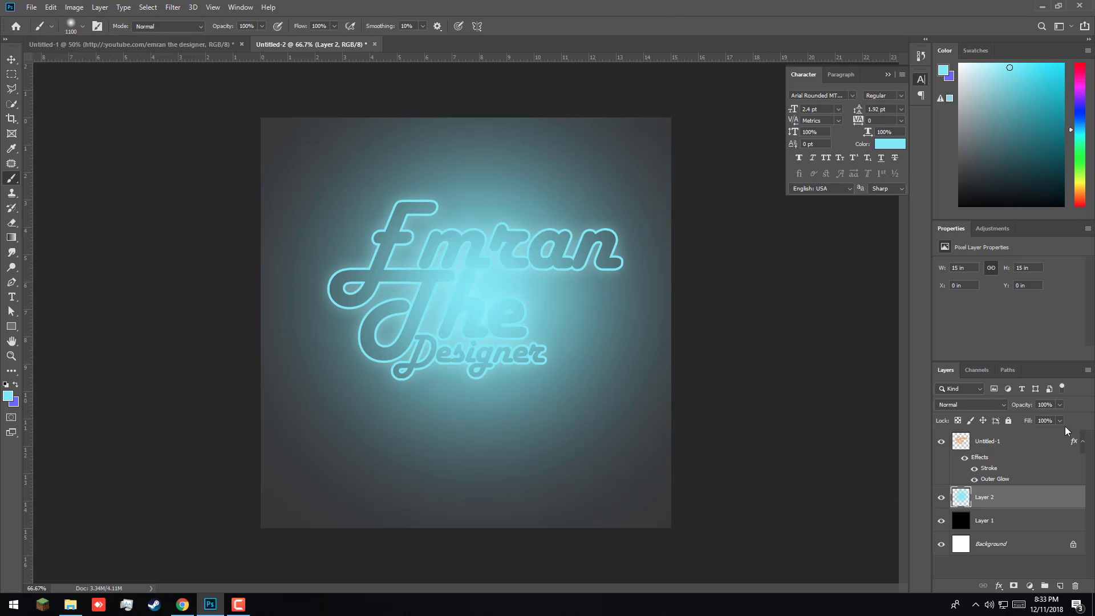
{"action": "left_click_drag", "start_coordinate": [1020, 406], "coordinate": [983, 414]}
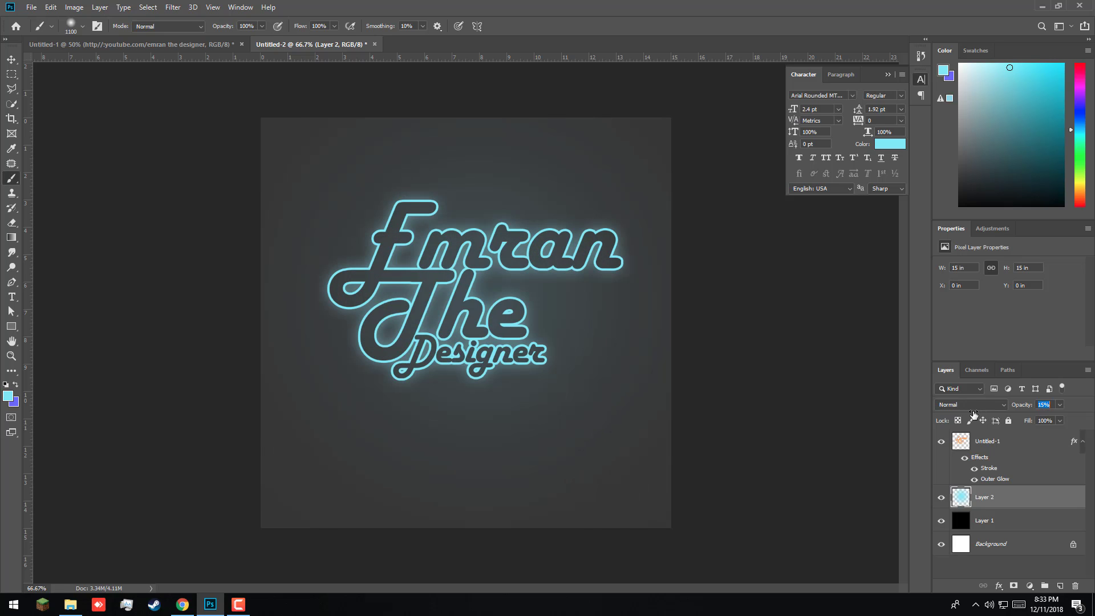
{"action": "type", "text": "25"}
{"action": "left_click_drag", "start_coordinate": [983, 414], "coordinate": [986, 419]}
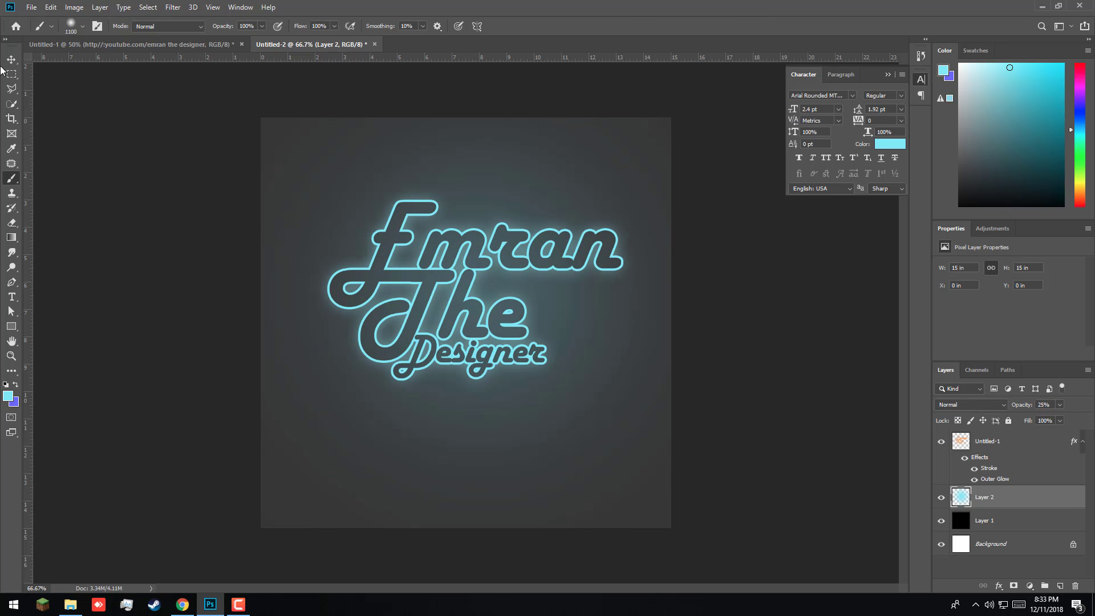
{"action": "left_click", "coordinate": [12, 59]}
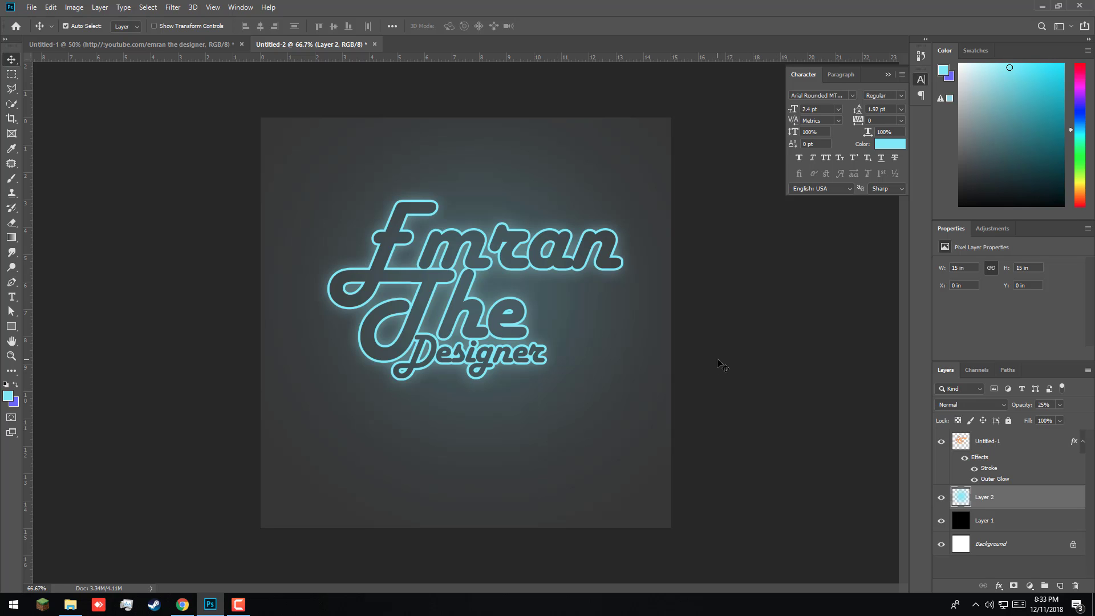